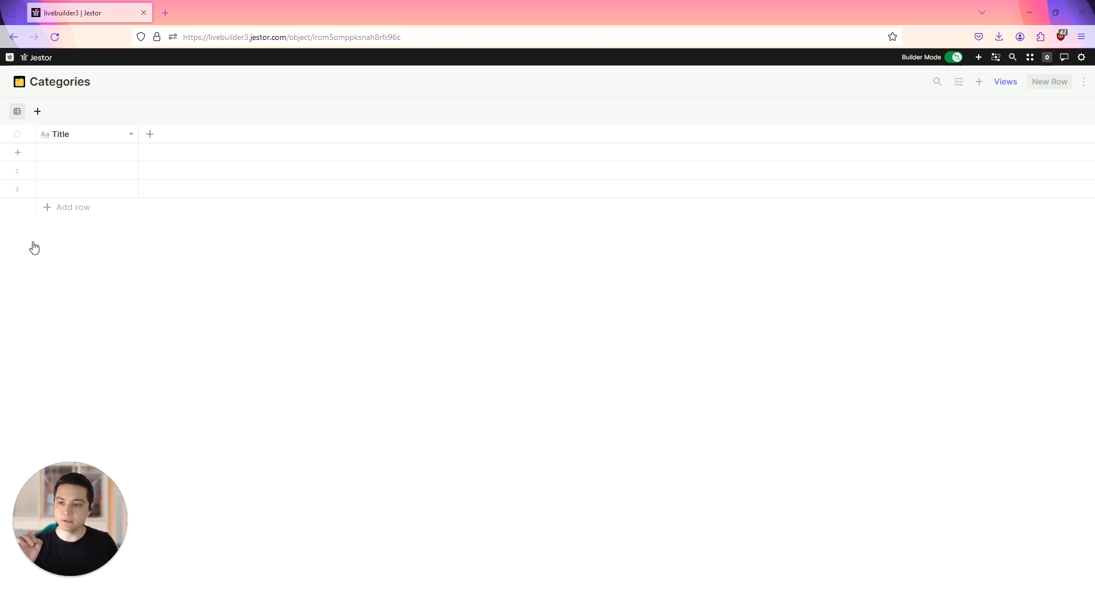
# Step: Title the three rows of the Categories table Hotel, Food and Gas, in that order
pyautogui.doubleClick(97, 192)
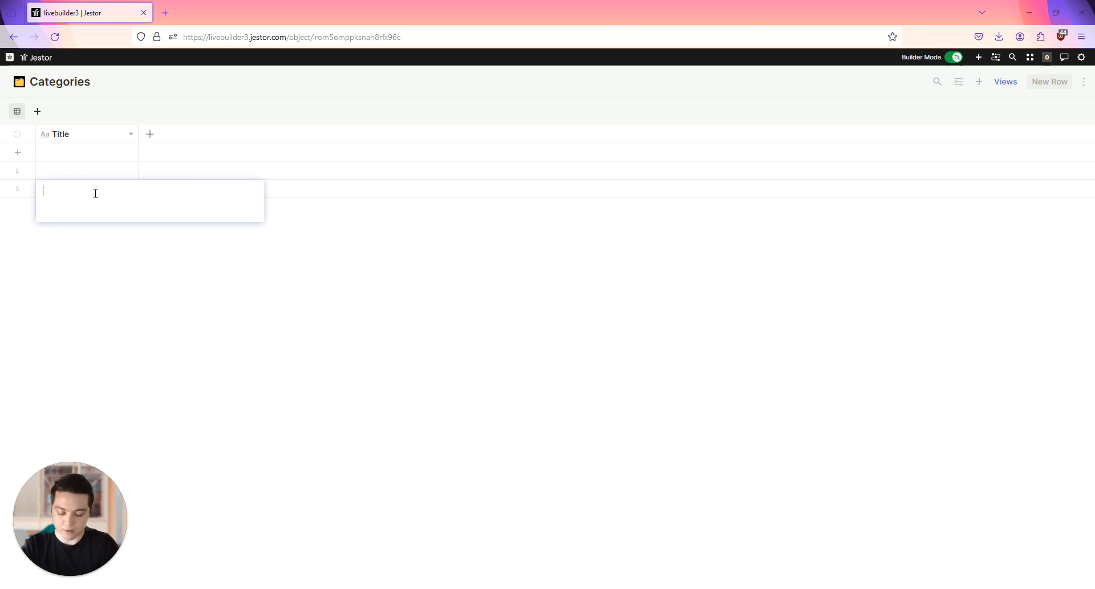
pyautogui.write('Gas')
pyautogui.click(143, 178)
pyautogui.doubleClick(90, 172)
pyautogui.write('Food')
pyautogui.click(174, 111)
pyautogui.doubleClick(88, 154)
pyautogui.write('House')
pyautogui.click(376, 307)
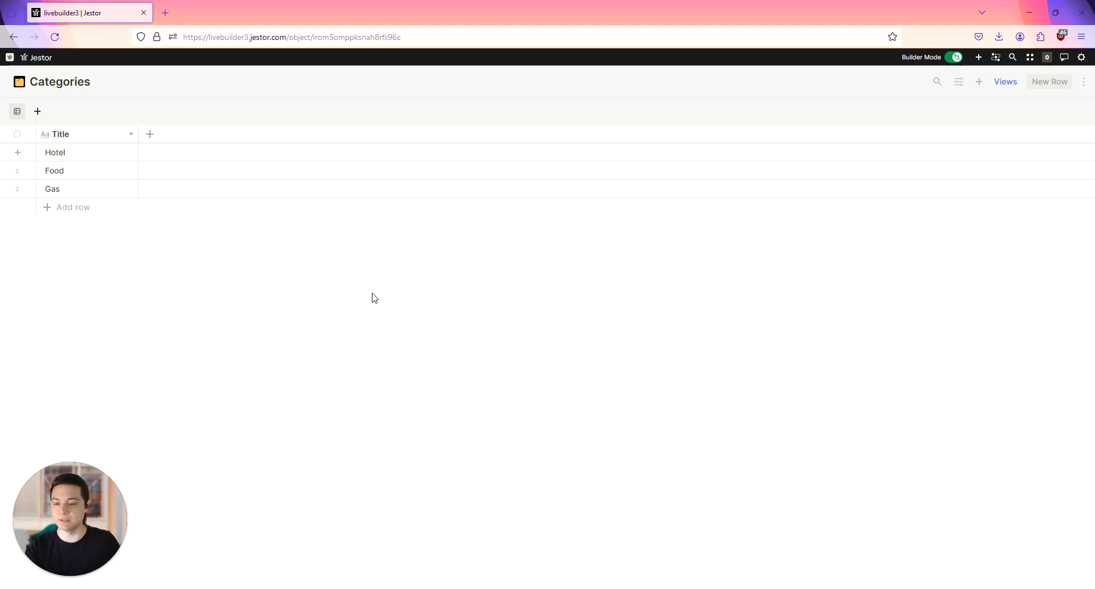
# Step: Add a Currency field named Max Amount to the Categories table, with $ as its currency symbol
pyautogui.click(152, 134)
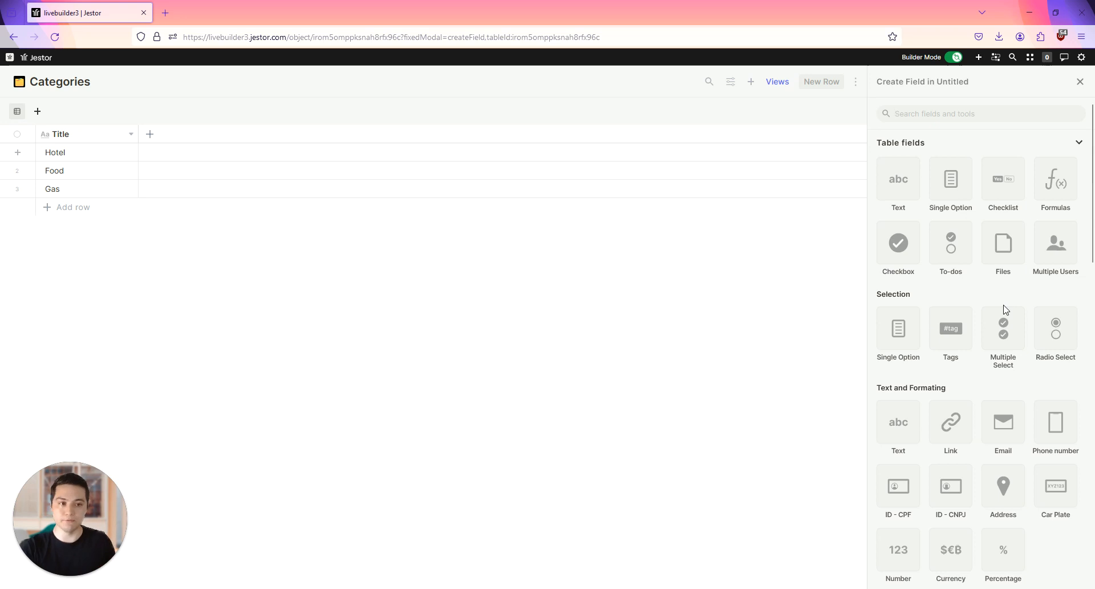
pyautogui.write('curr')
pyautogui.click(907, 214)
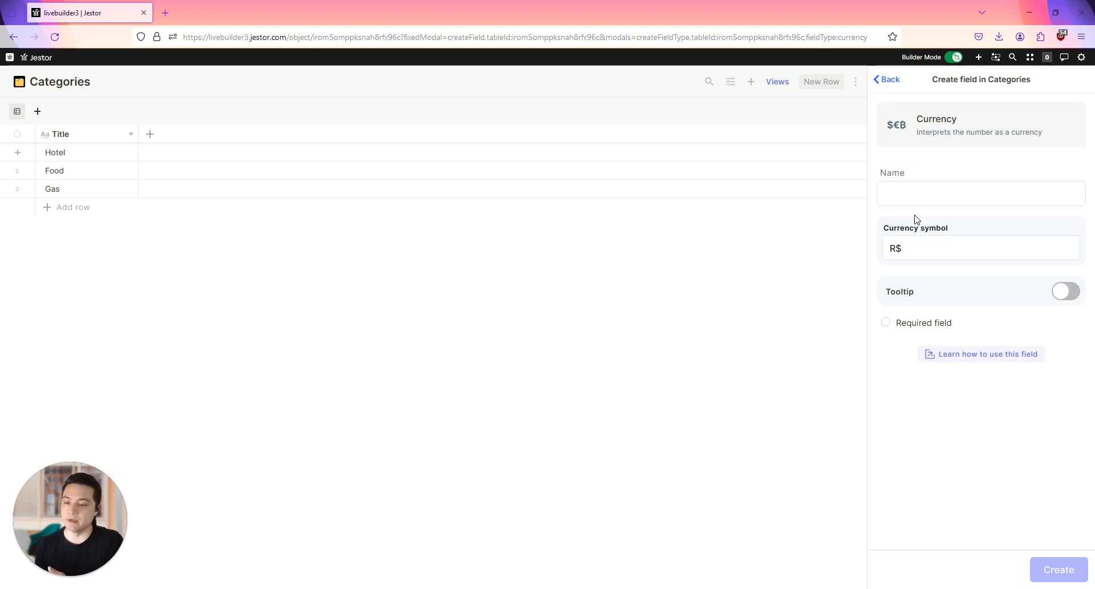
pyautogui.click(921, 197)
pyautogui.write('Max')
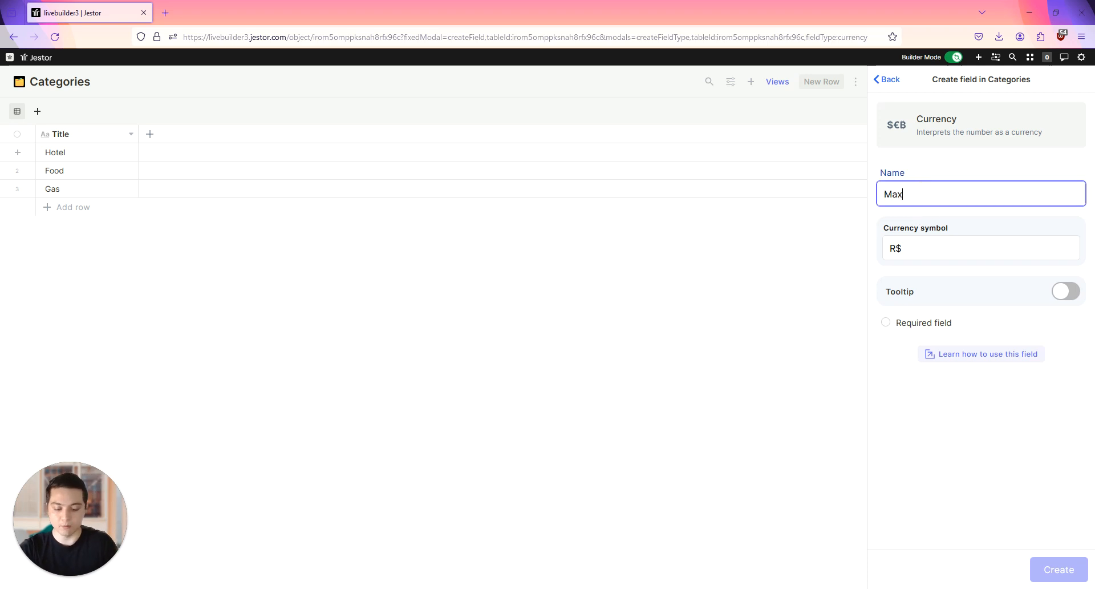
pyautogui.write(' Amount')
pyautogui.moveTo(897, 249); pyautogui.dragTo(885, 247)
pyautogui.press('BackSpace')
pyautogui.click(1058, 564)
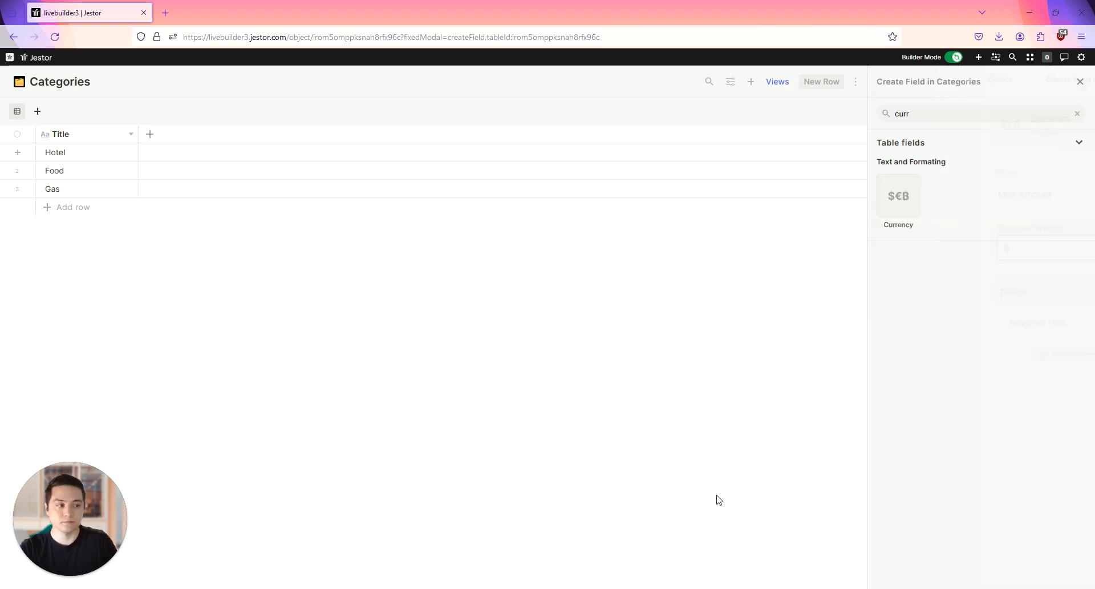
# Step: Add a Users field named Approver to the Categories table
pyautogui.click(943, 114)
pyautogui.doubleClick(943, 114)
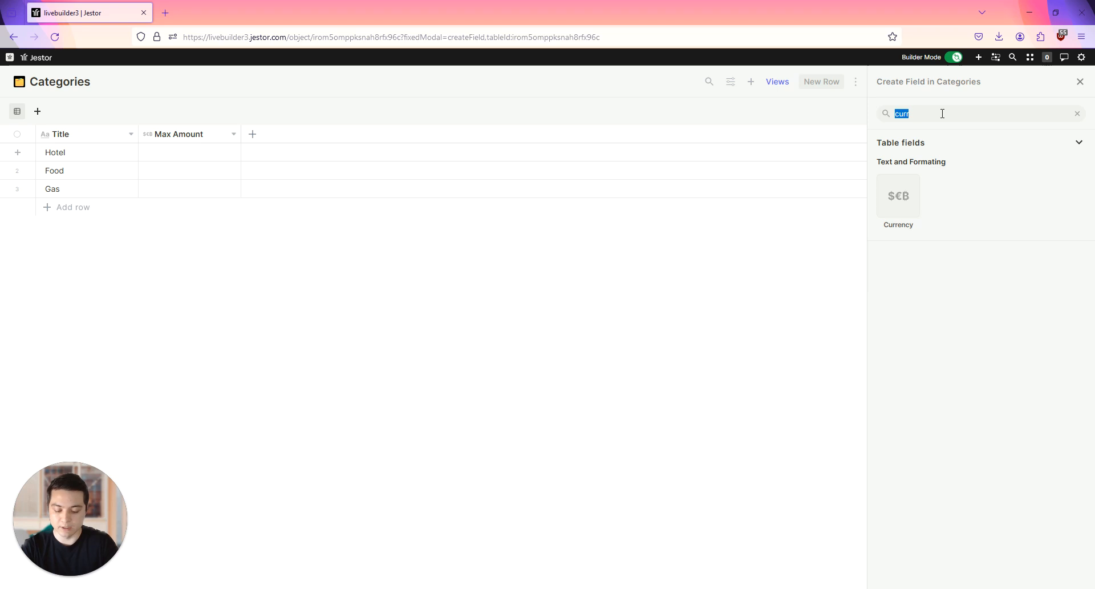
pyautogui.write('us')
pyautogui.click(901, 261)
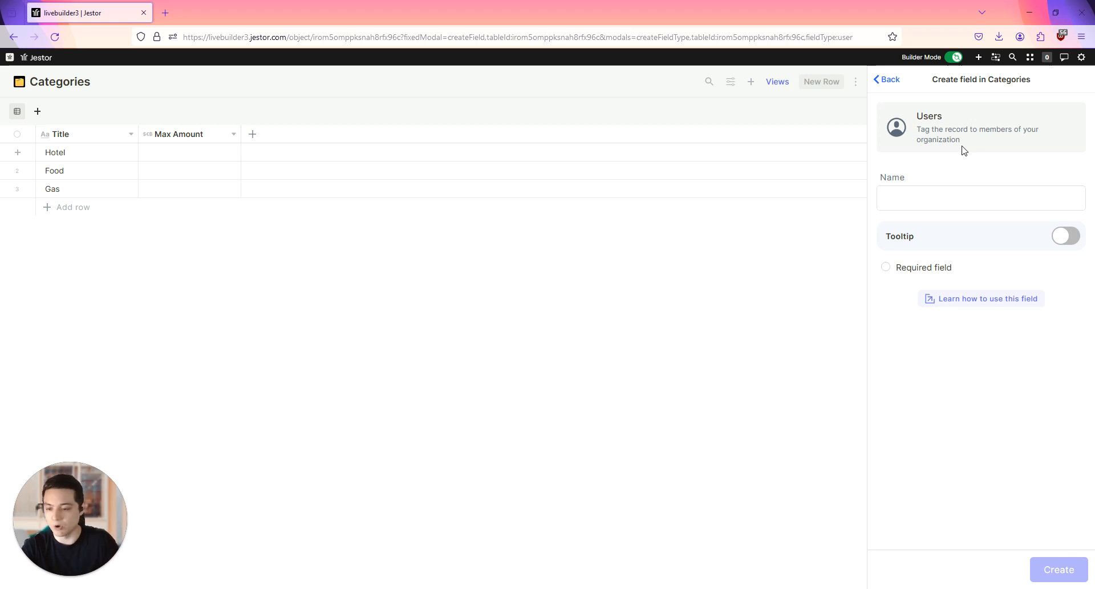
pyautogui.click(944, 196)
pyautogui.write('Approver')
pyautogui.click(1068, 573)
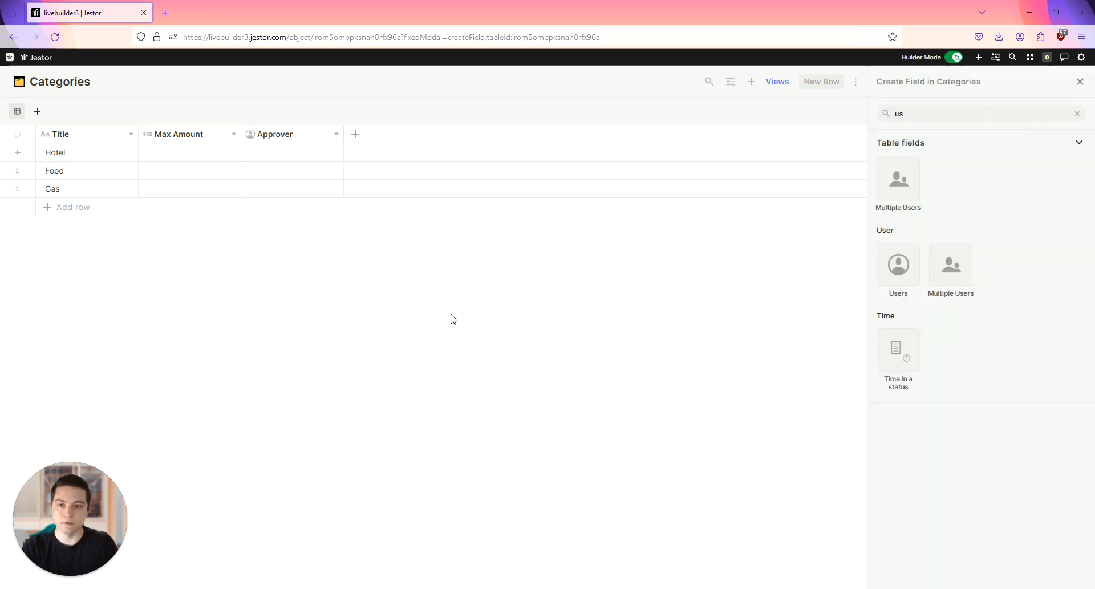
# Step: Set the Max Amount to 100.00 for Gas, 50.00 for Food and 150.00 for Hotel
pyautogui.click(186, 197)
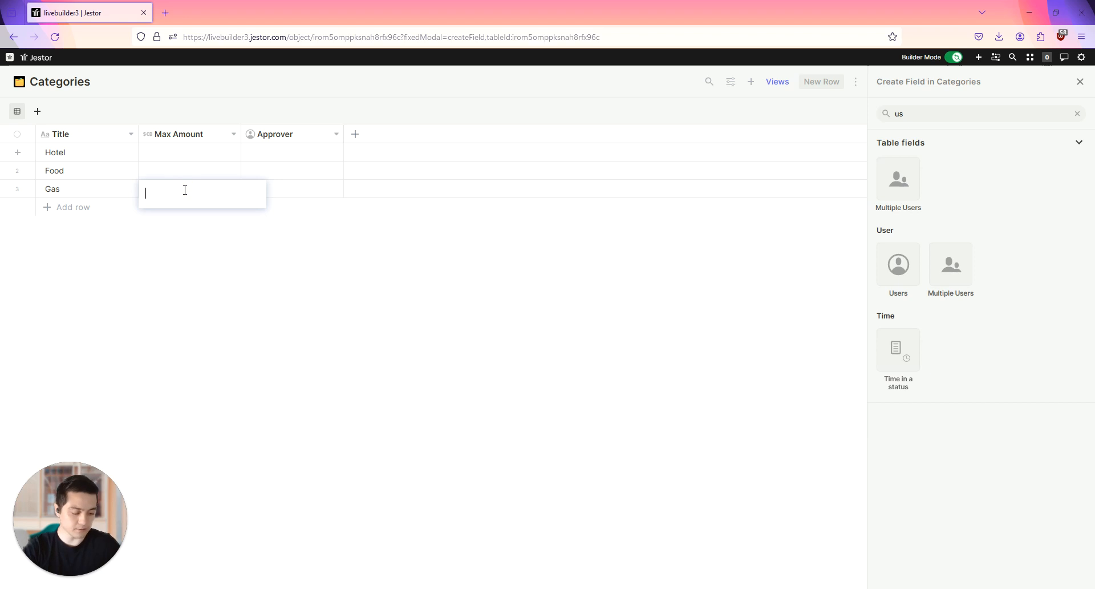
pyautogui.write('100.00')
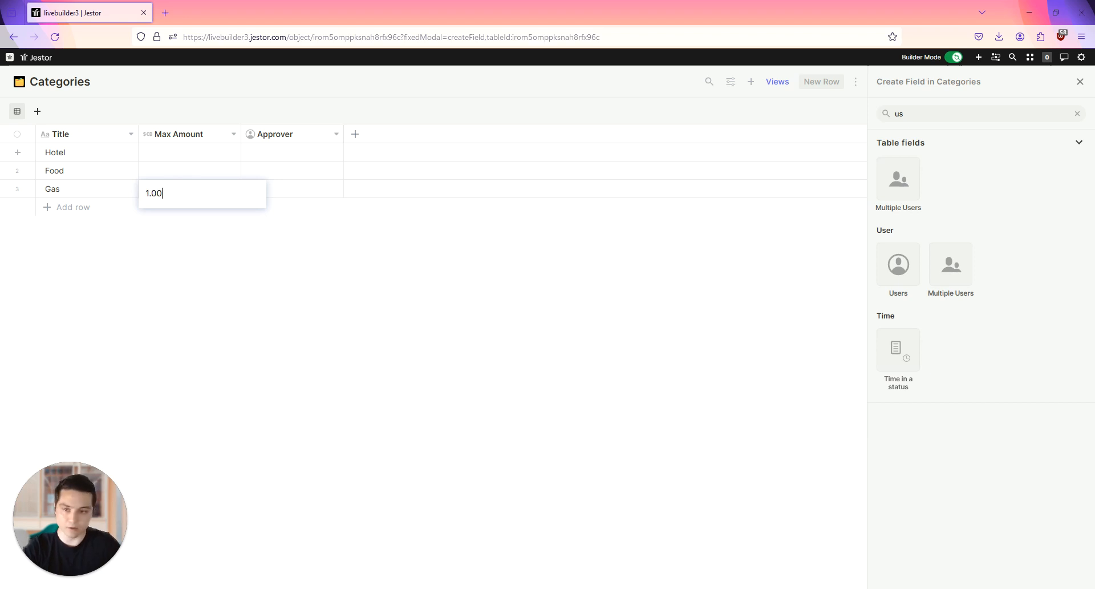
pyautogui.click(183, 172)
pyautogui.click(185, 169)
pyautogui.write('50.00')
pyautogui.click(204, 152)
pyautogui.click(205, 151)
pyautogui.write('0.150.00')
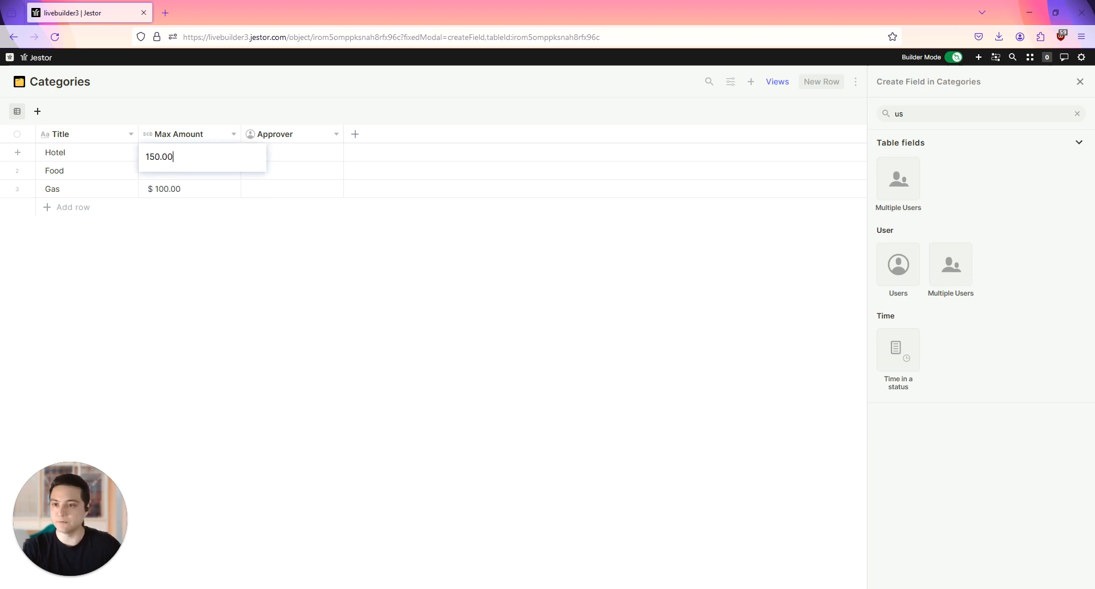
pyautogui.click(494, 309)
# Step: Assign the same team member as Approver for Gas, Food and Hotel, and widen the Approver column
pyautogui.click(283, 191)
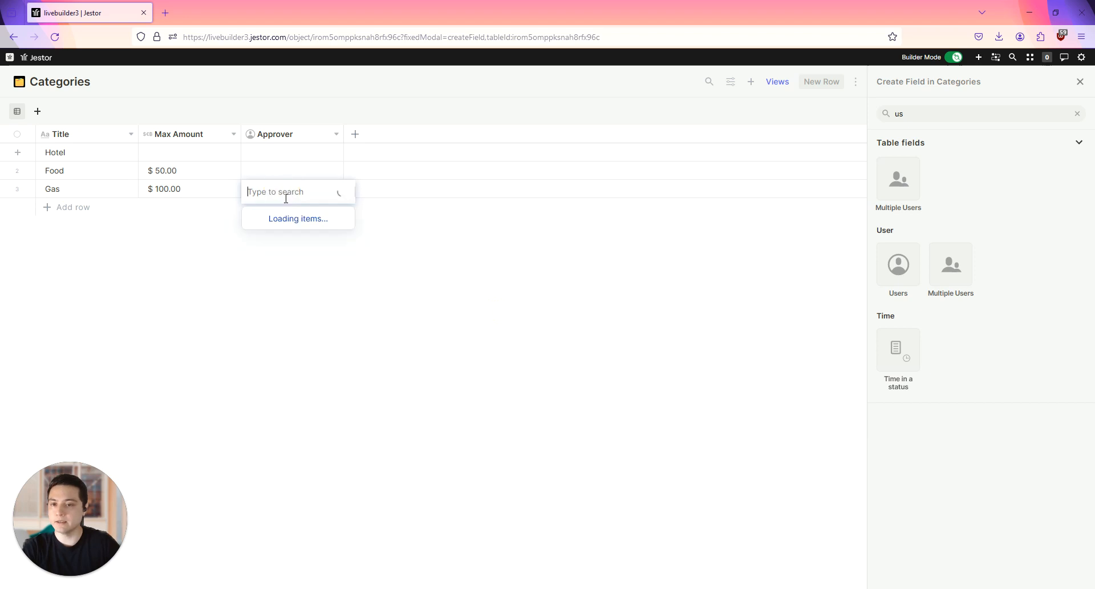
pyautogui.click(286, 221)
pyautogui.click(275, 173)
pyautogui.click(288, 200)
pyautogui.click(281, 152)
pyautogui.click(291, 181)
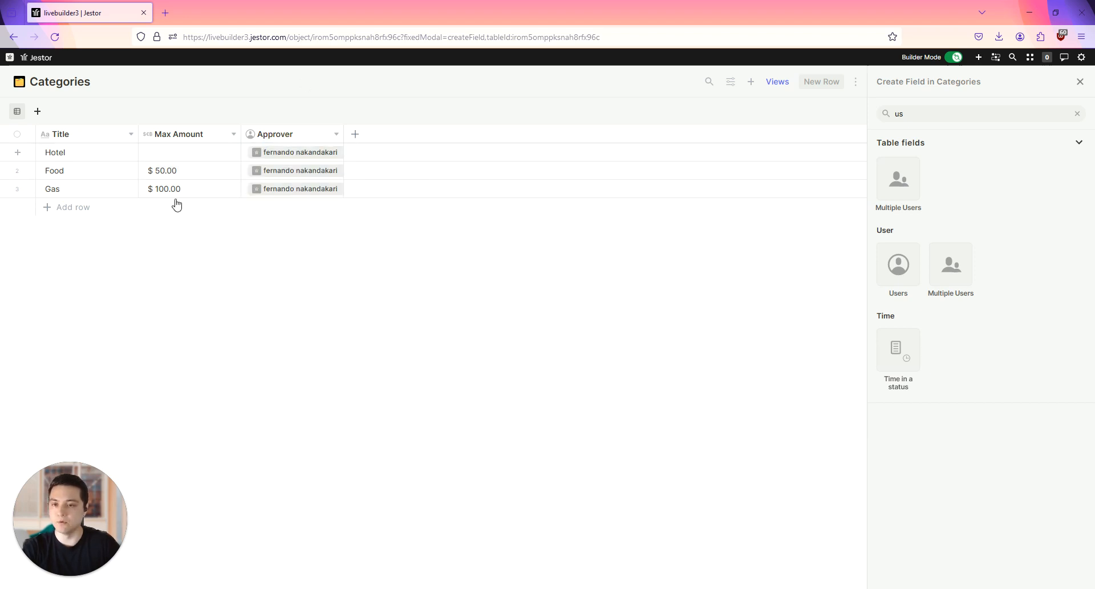
pyautogui.moveTo(342, 134); pyautogui.dragTo(386, 137)
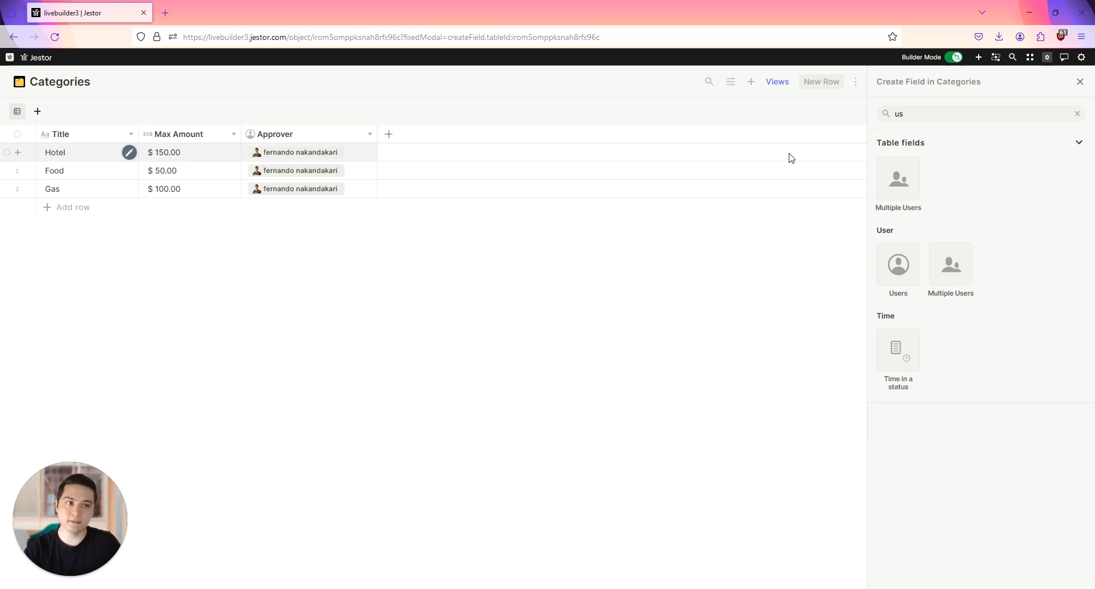
# Step: Go to the Requests table and add a Text field named Description
pyautogui.click(1013, 58)
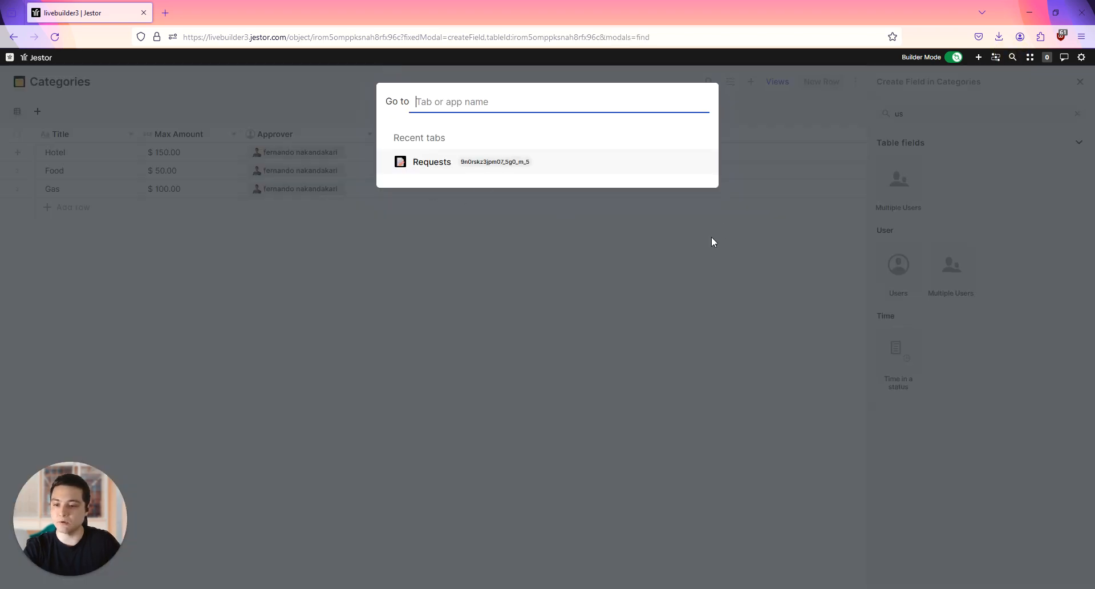
pyautogui.click(468, 166)
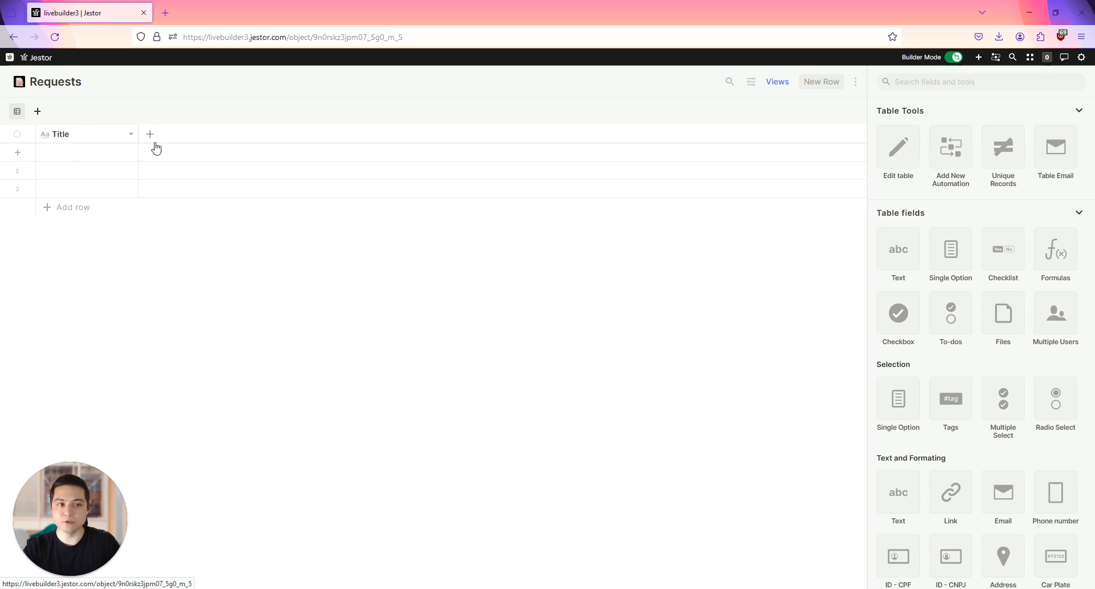
pyautogui.click(900, 251)
pyautogui.click(948, 202)
pyautogui.write('Dre')
pyautogui.press('BackSpace')
pyautogui.press('BackSpace')
pyautogui.write('escription')
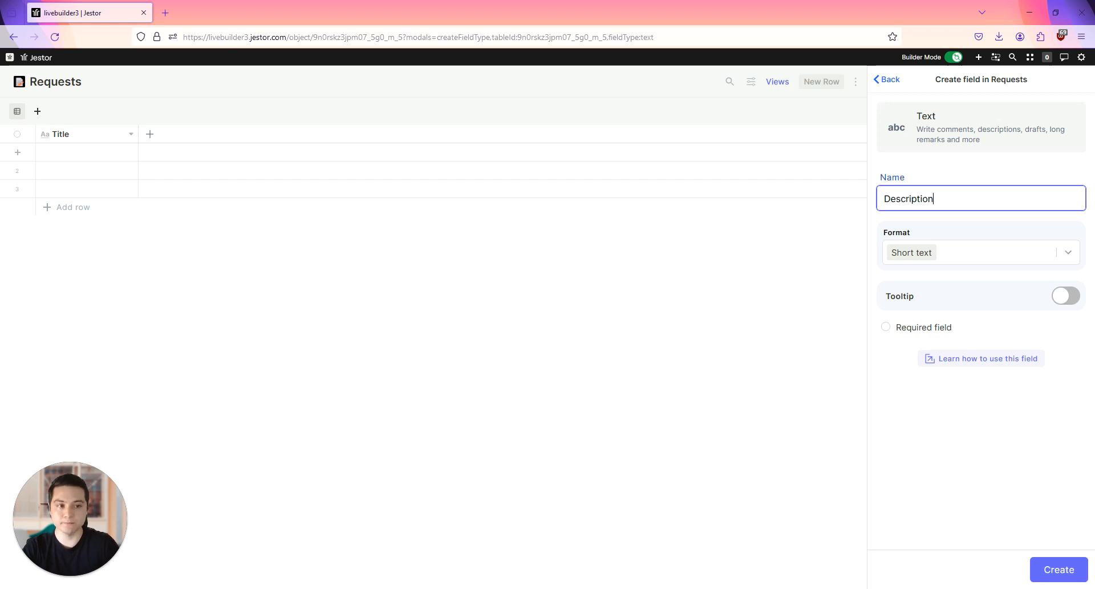
pyautogui.click(960, 253)
pyautogui.click(936, 298)
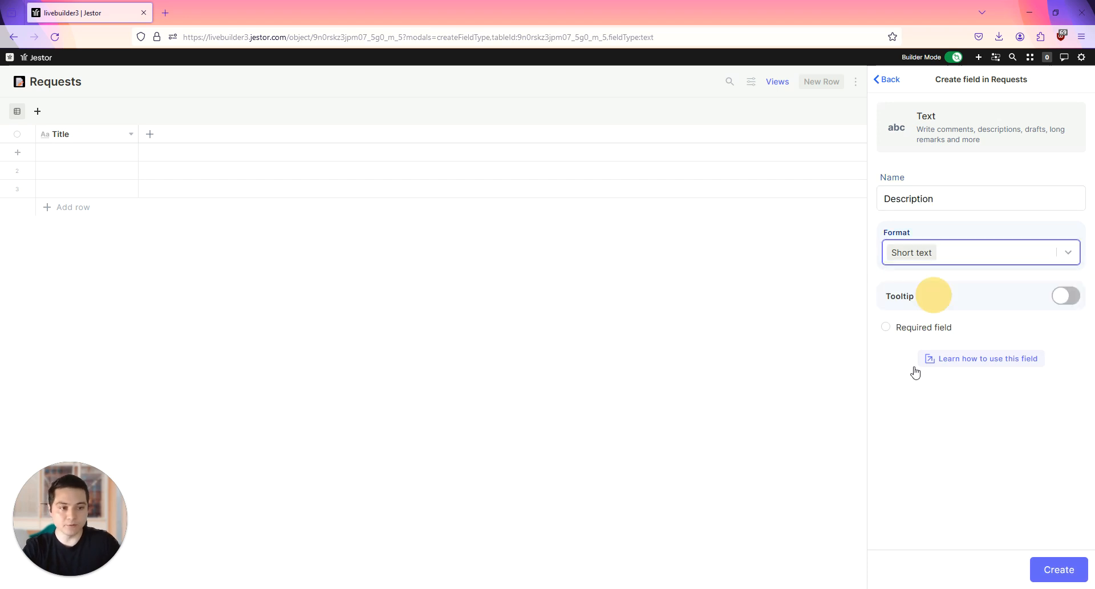
pyautogui.click(1042, 568)
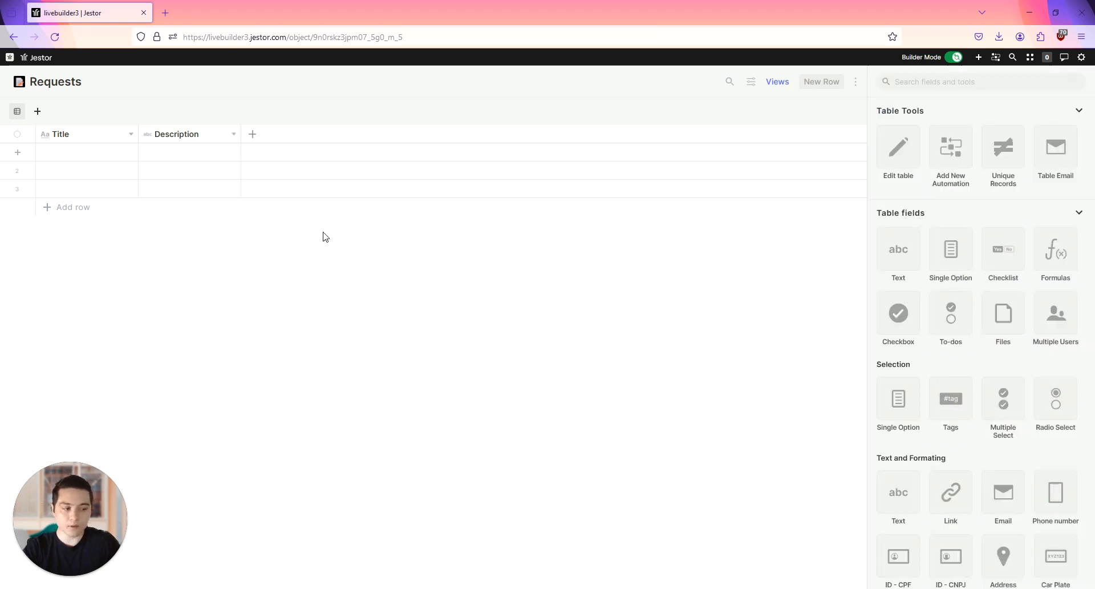
# Step: Add a Currency field named Amount to the Requests table, with $ as its currency symbol
pyautogui.click(965, 81)
pyautogui.write('curr')
pyautogui.click(902, 164)
pyautogui.click(932, 199)
pyautogui.write('Amount')
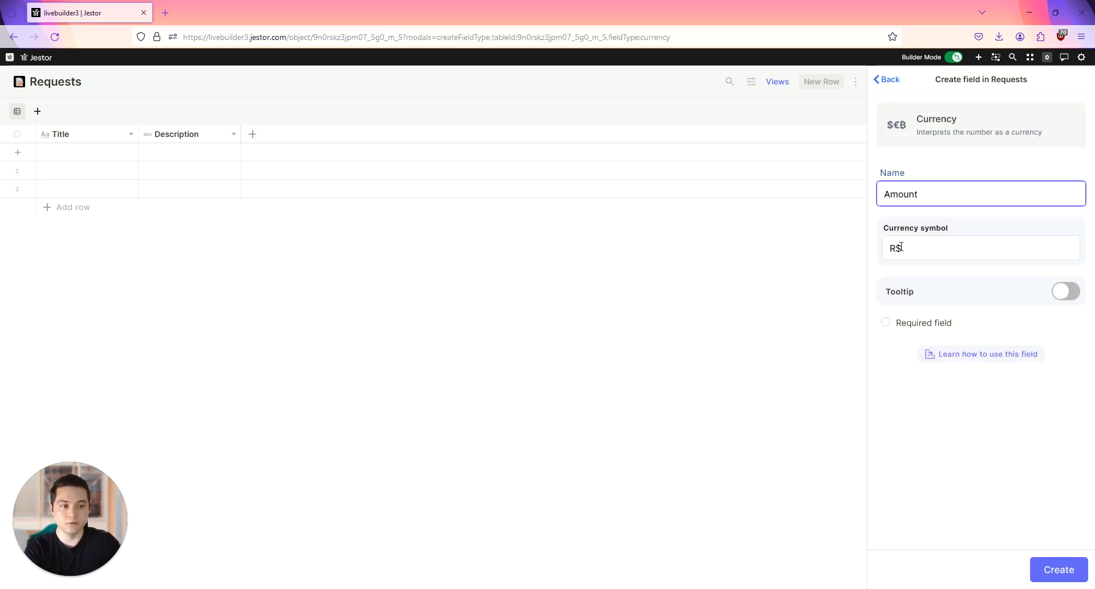
pyautogui.moveTo(899, 248); pyautogui.dragTo(889, 250)
pyautogui.press('BackSpace')
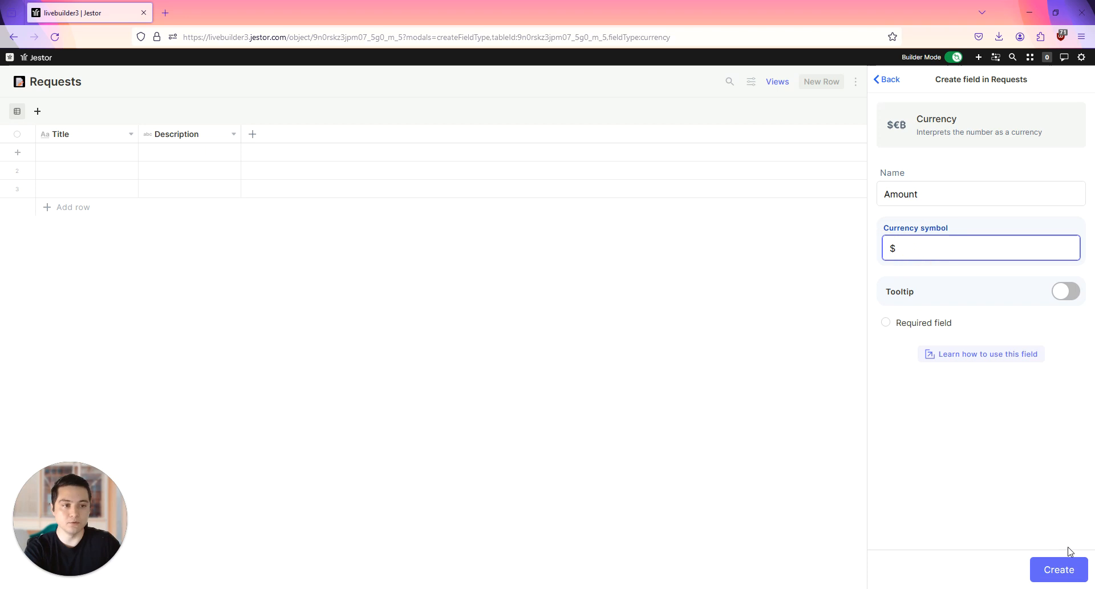
pyautogui.click(1058, 568)
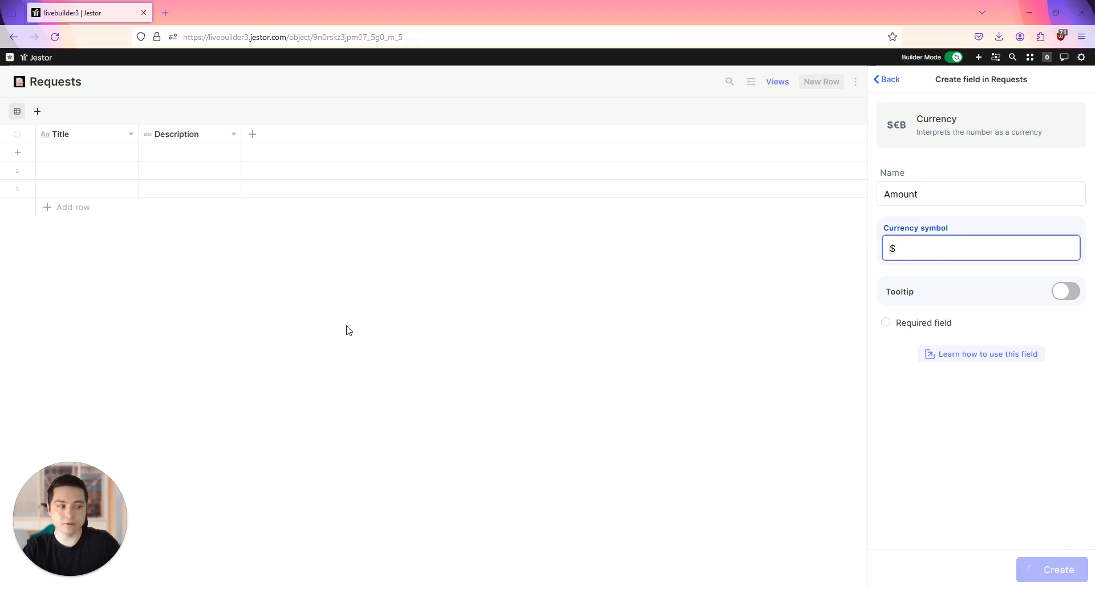
# Step: Add a Files field named Attachments to the Requests table
pyautogui.doubleClick(911, 85)
pyautogui.write('ti')
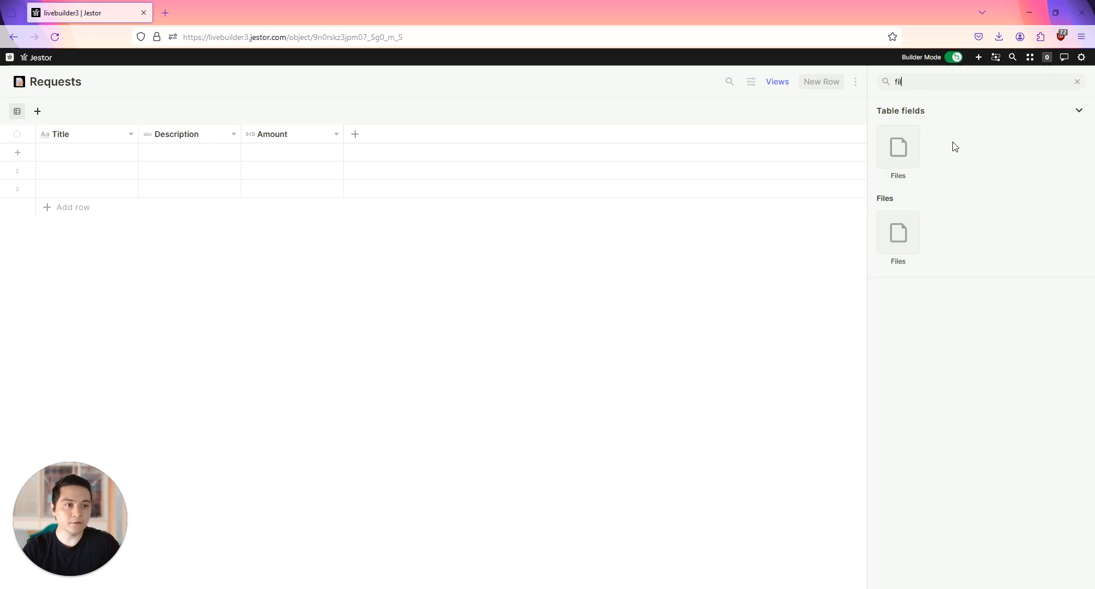
pyautogui.click(924, 172)
pyautogui.click(962, 206)
pyautogui.write('Files')
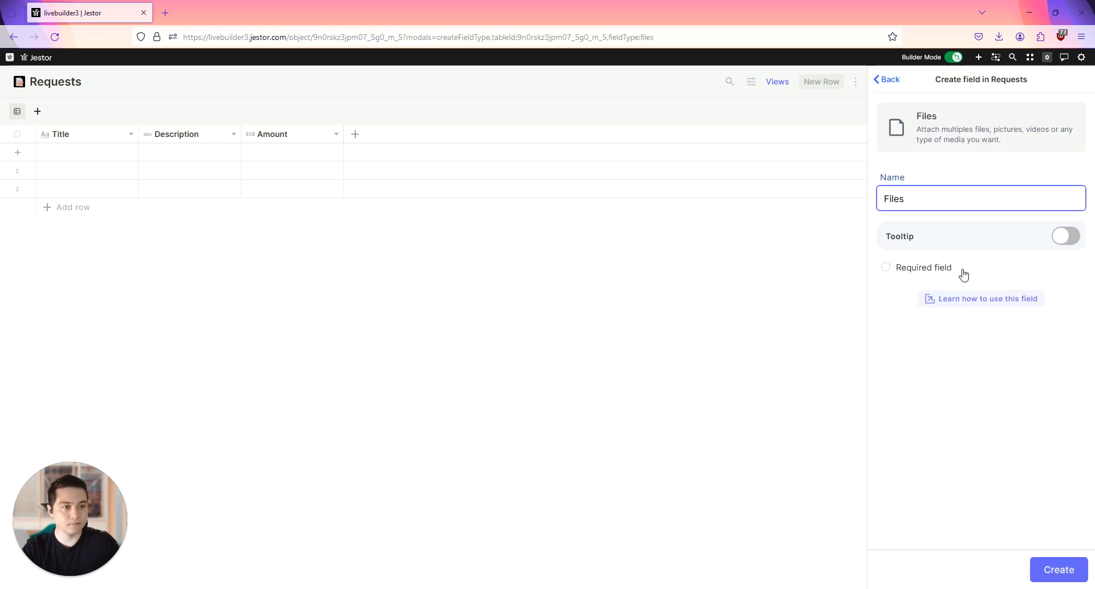
pyautogui.doubleClick(967, 203)
pyautogui.write('Attachments')
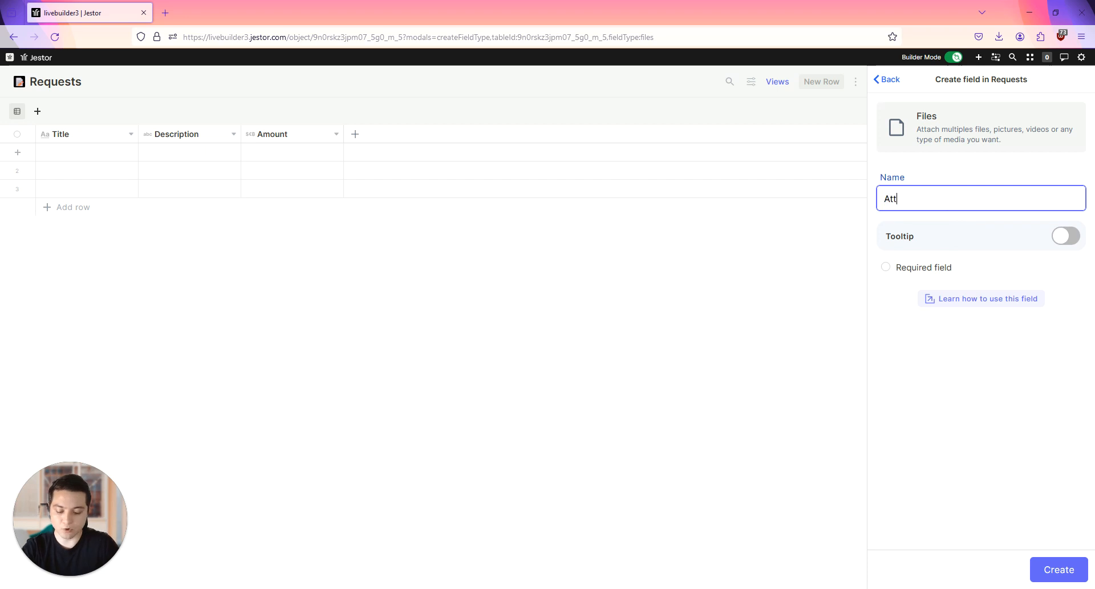
pyautogui.click(1074, 562)
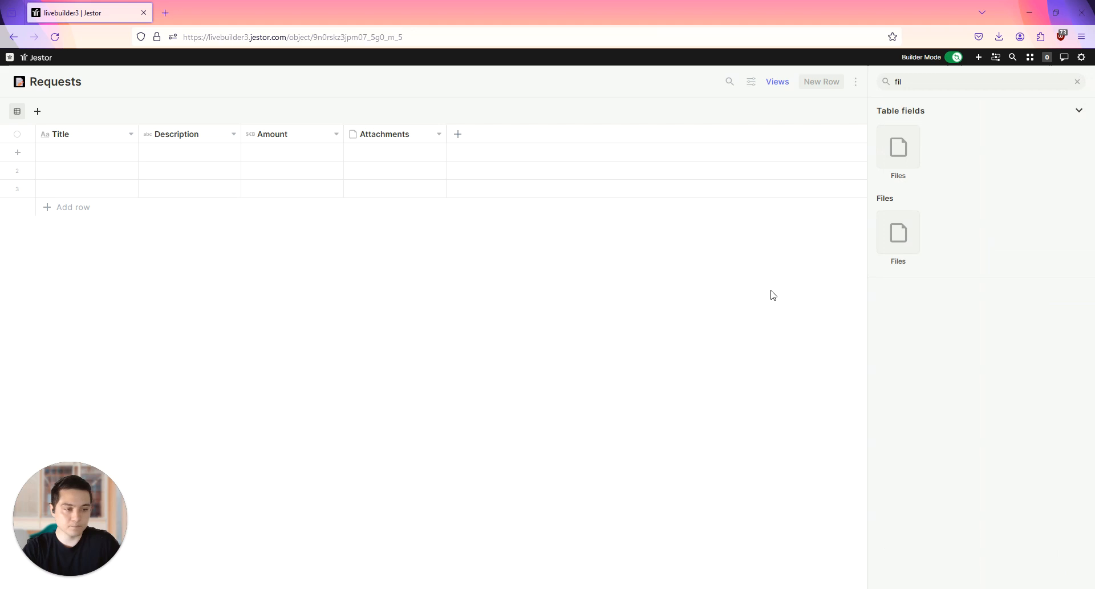
# Step: Set up a Single Option field named Stage for the Requests table with the options New, Approved and Denied
pyautogui.doubleClick(936, 77)
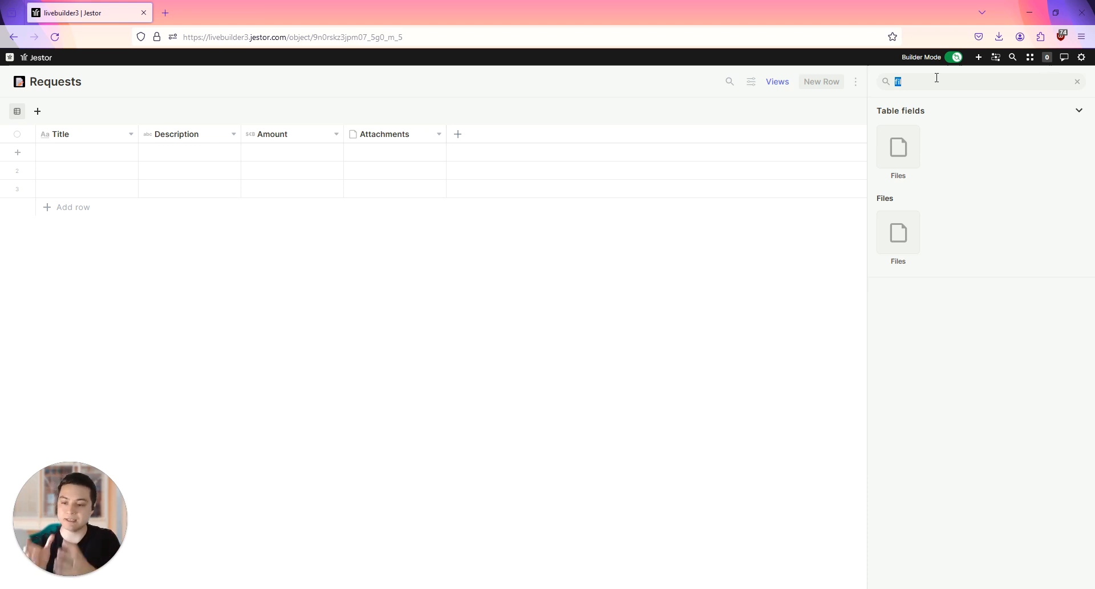
pyautogui.write('sing')
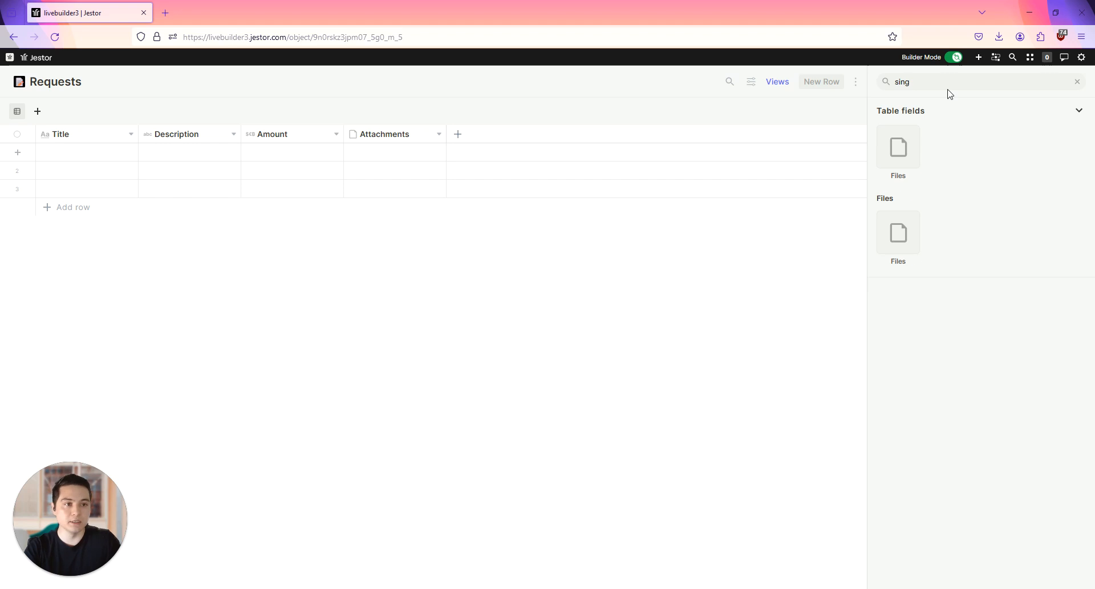
pyautogui.click(913, 149)
pyautogui.click(936, 198)
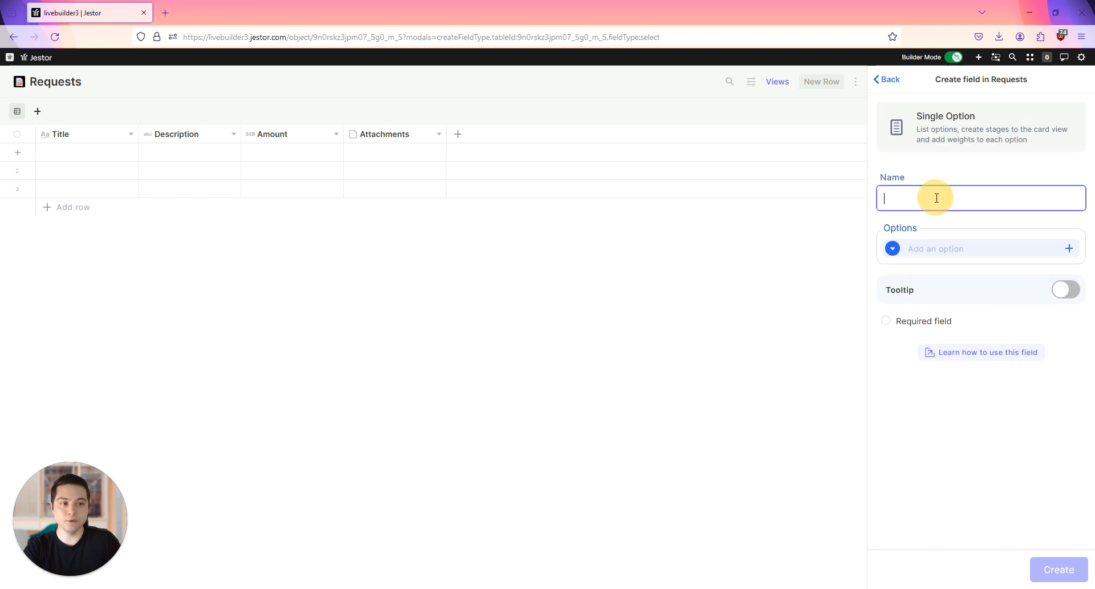
pyautogui.click(971, 249)
pyautogui.write('New')
pyautogui.press('Return')
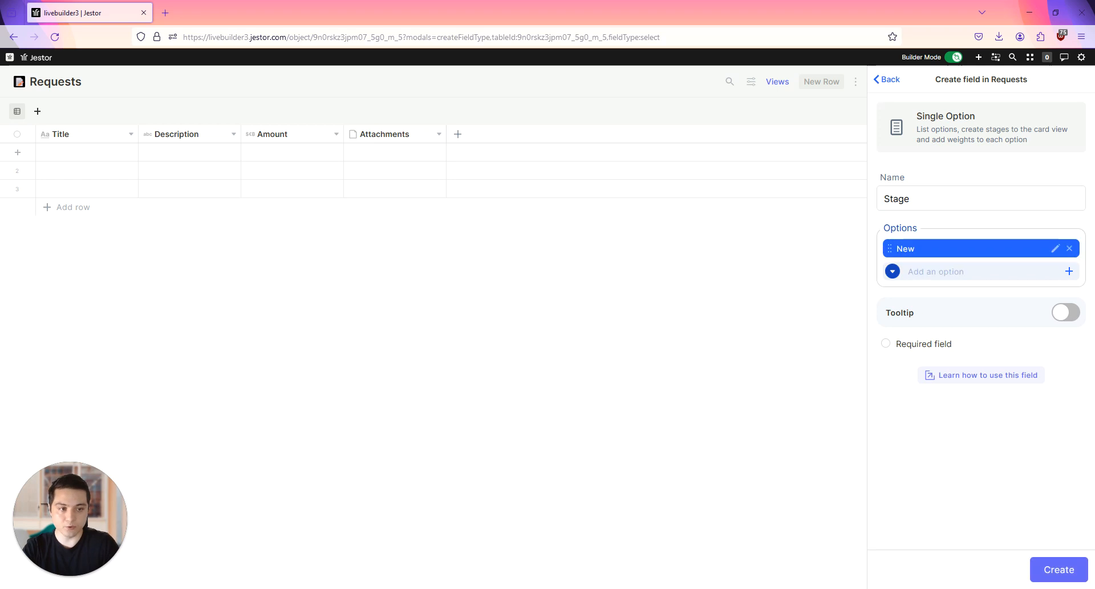
pyautogui.write('Approved')
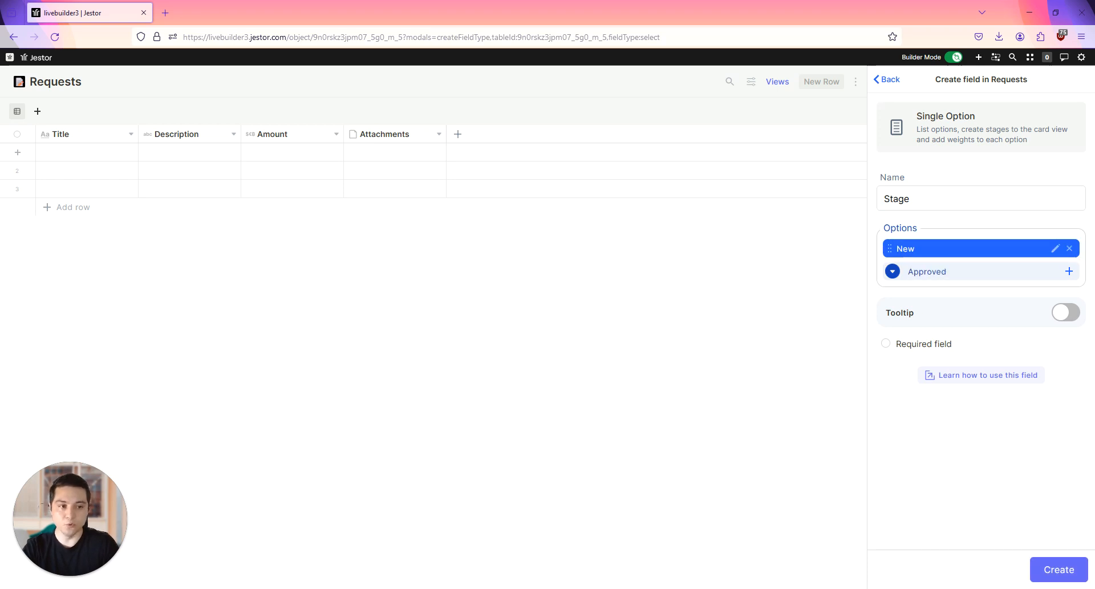
pyautogui.press('Return')
pyautogui.write('Deni')
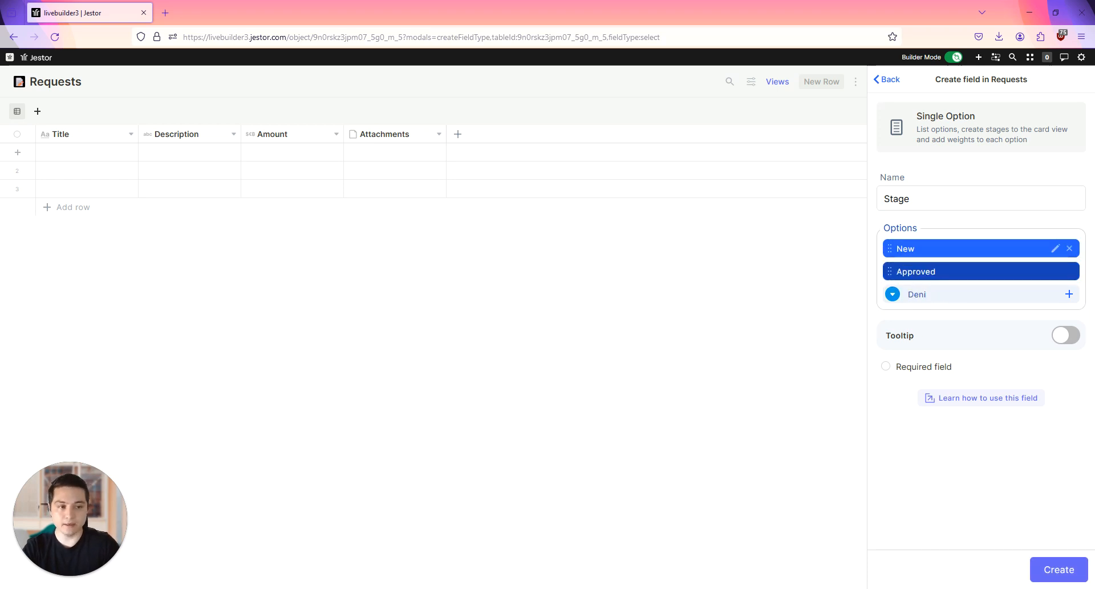
pyautogui.write('ed')
pyautogui.press('Return')
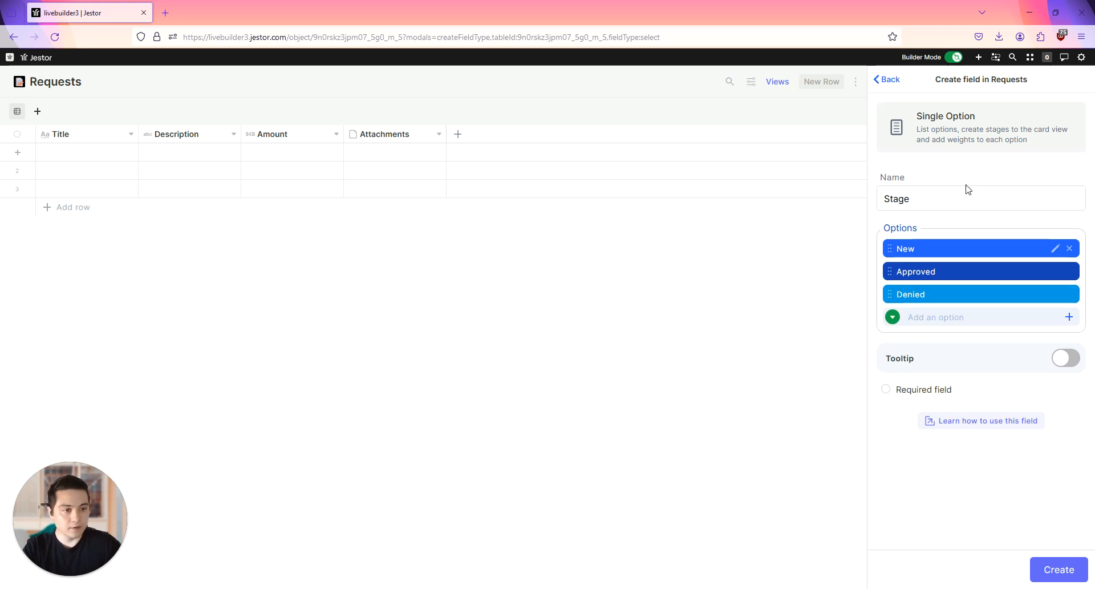
# Step: Color the Stage options light blue for New, light green for Approved and light red for Denied, and create the field
pyautogui.click(1055, 248)
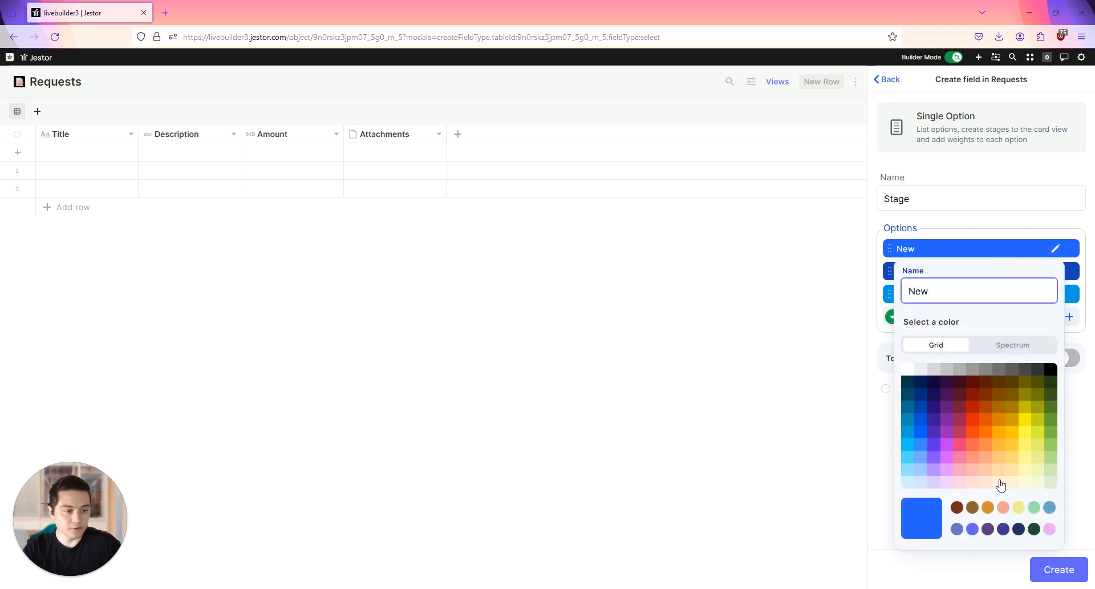
pyautogui.click(922, 486)
pyautogui.click(1007, 248)
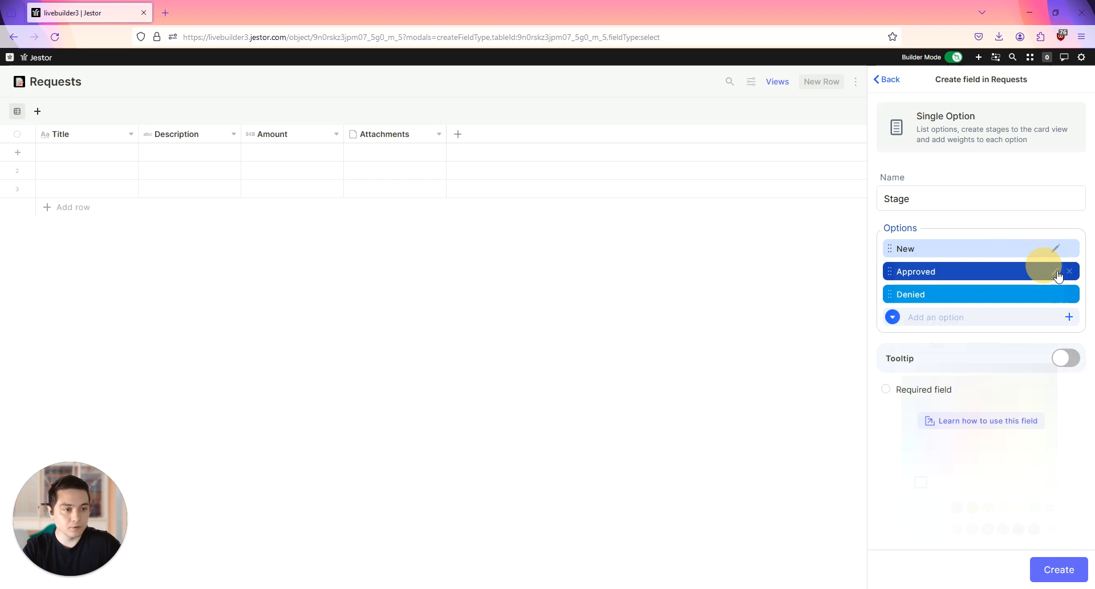
pyautogui.click(1055, 271)
pyautogui.click(1051, 512)
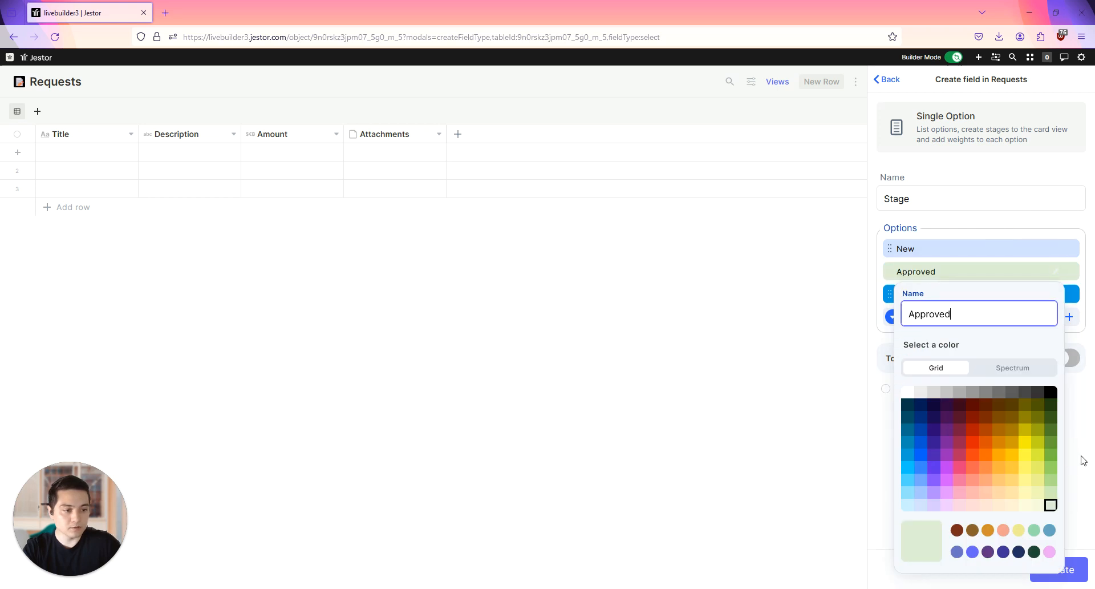
pyautogui.click(1081, 456)
pyautogui.click(1056, 294)
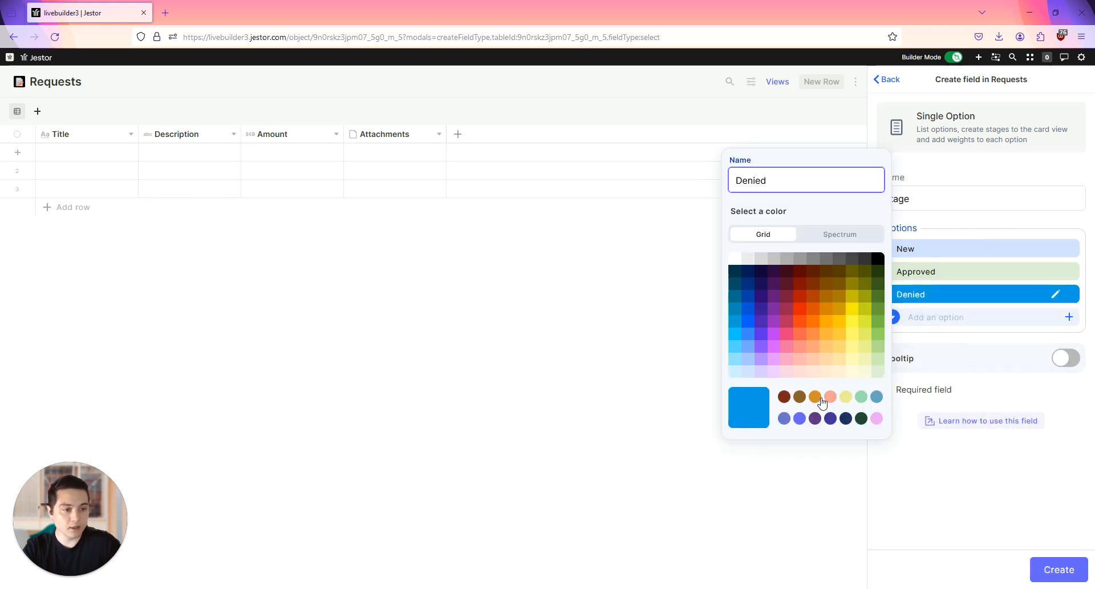
pyautogui.click(801, 372)
pyautogui.click(1007, 476)
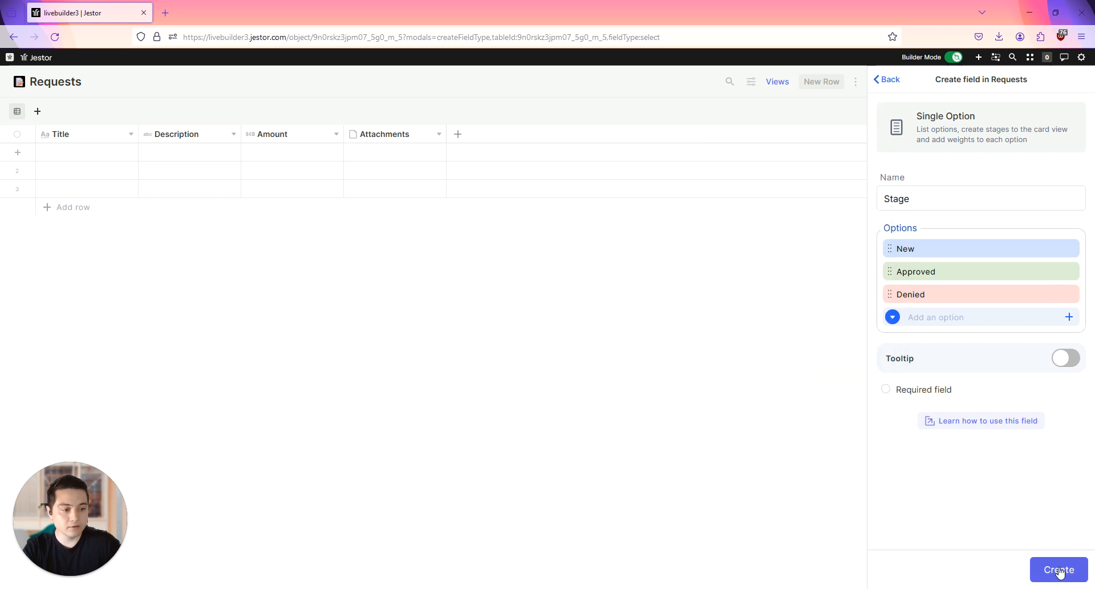
pyautogui.click(1059, 570)
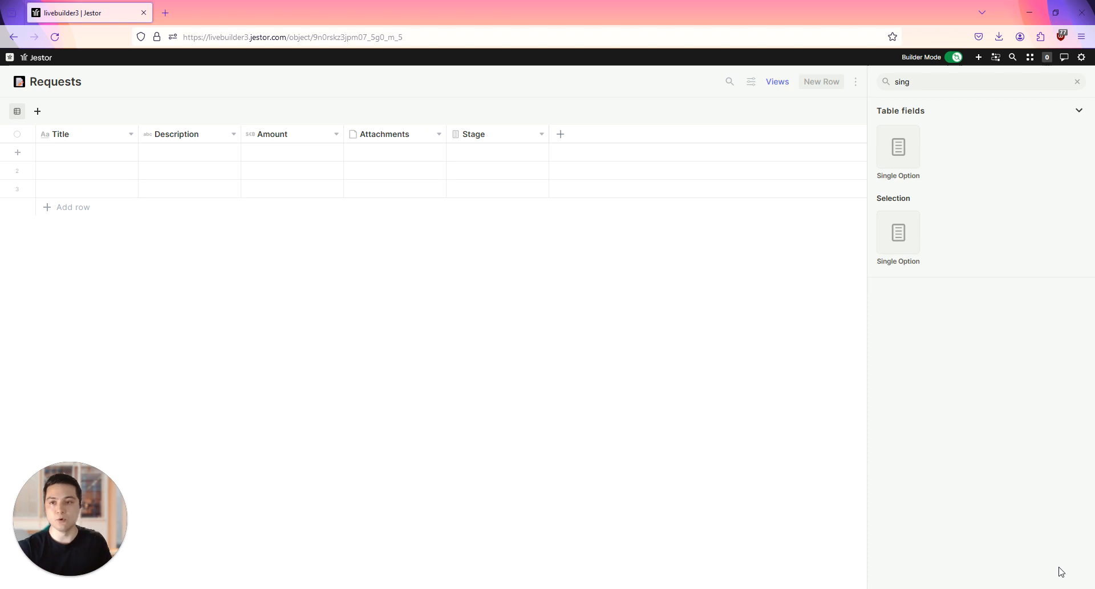
# Step: Find the Categories table and open it in a separate browser tab, then return to the Requests table
pyautogui.hotkey('ctrl', 'k')
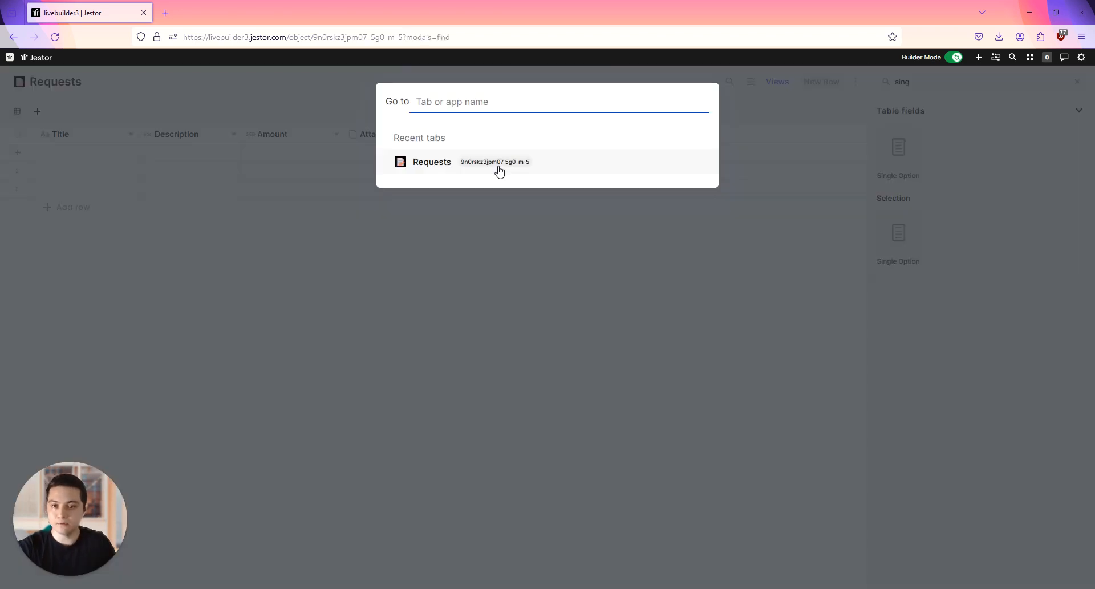
pyautogui.write('cat')
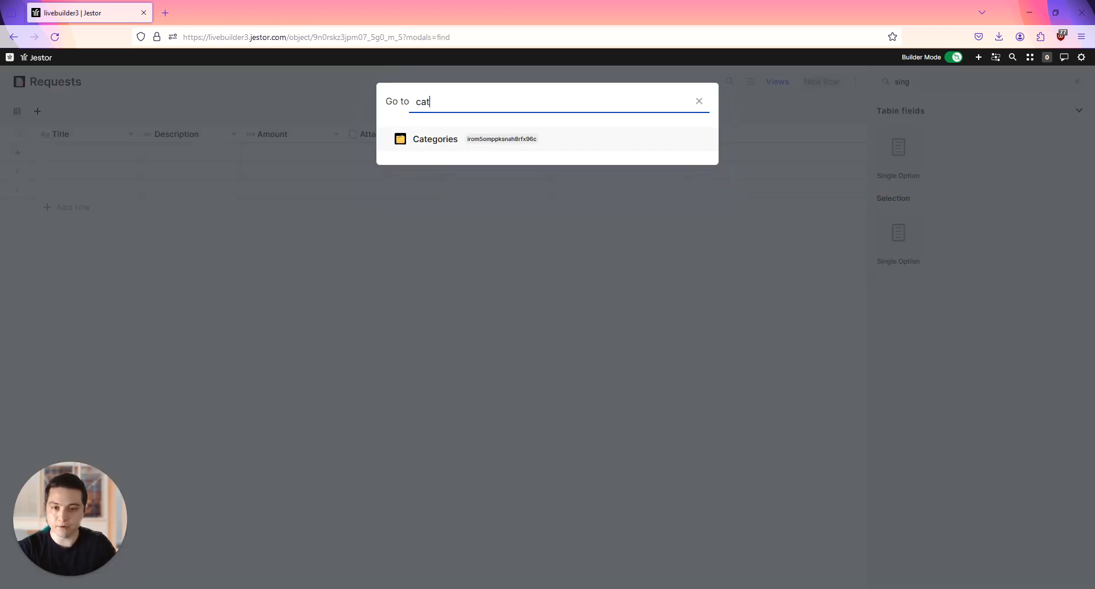
pyautogui.middleClick(438, 145)
pyautogui.click(407, 287)
pyautogui.click(210, 10)
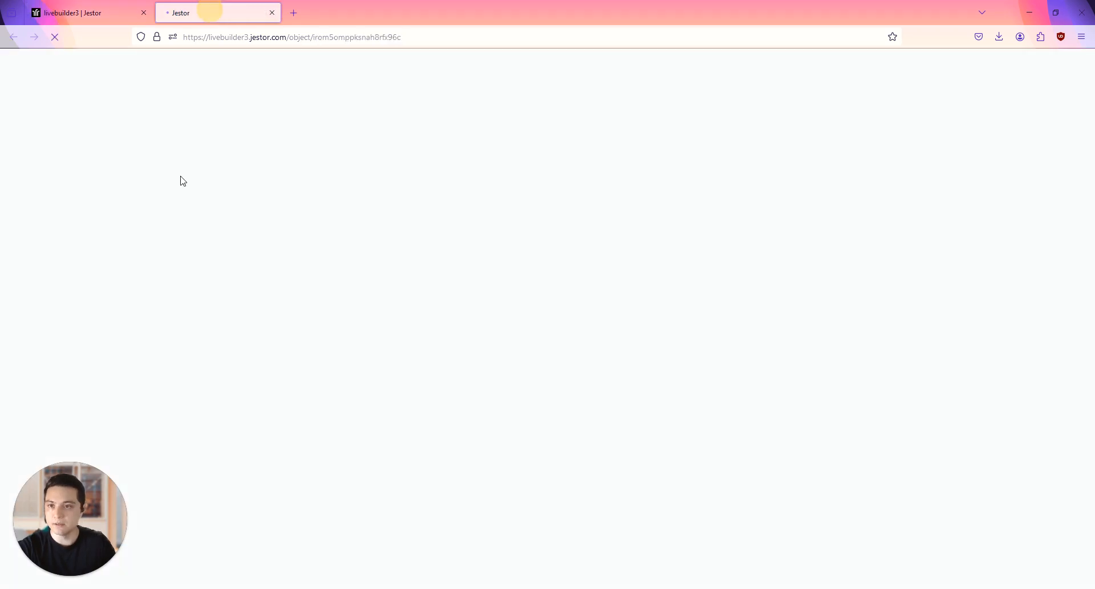
pyautogui.click(94, 14)
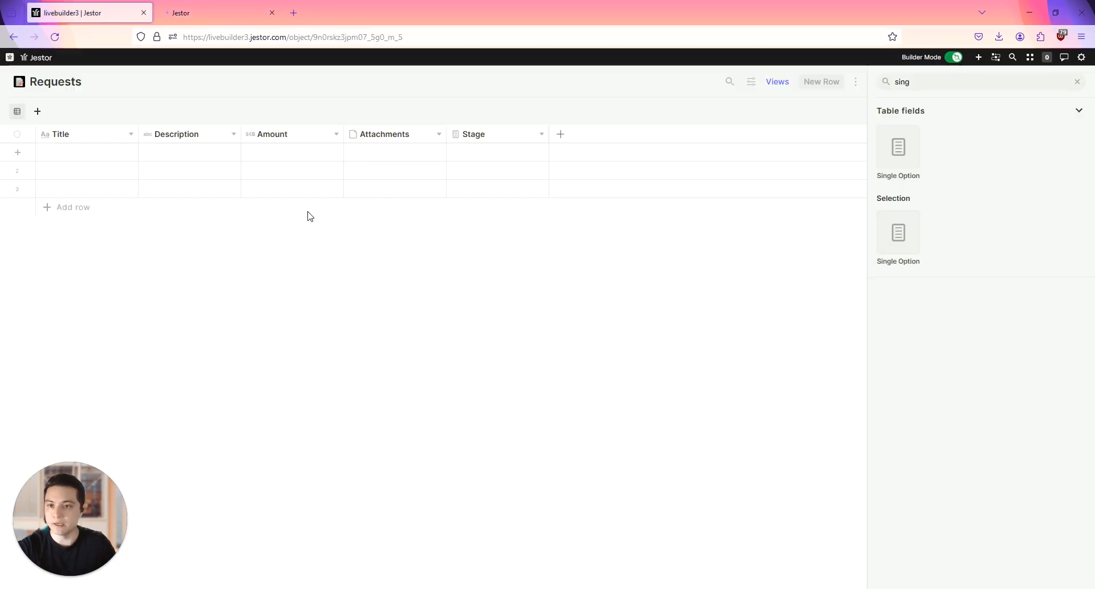
# Step: Set up a Connected records (N:1) field named Category in the Requests table, linked to the Categories table
pyautogui.doubleClick(962, 82)
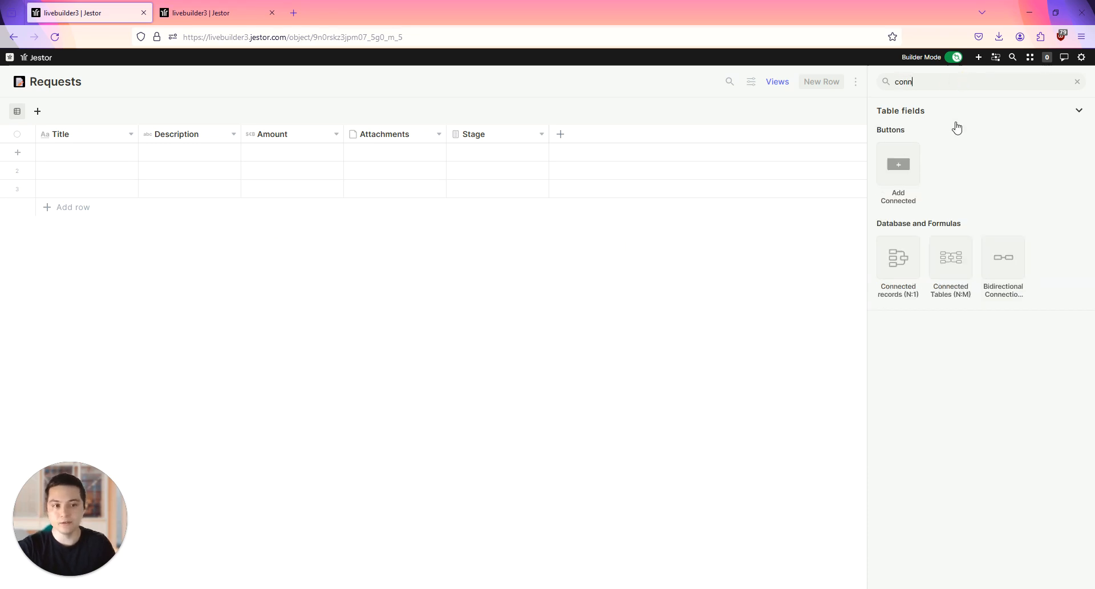
pyautogui.click(233, 8)
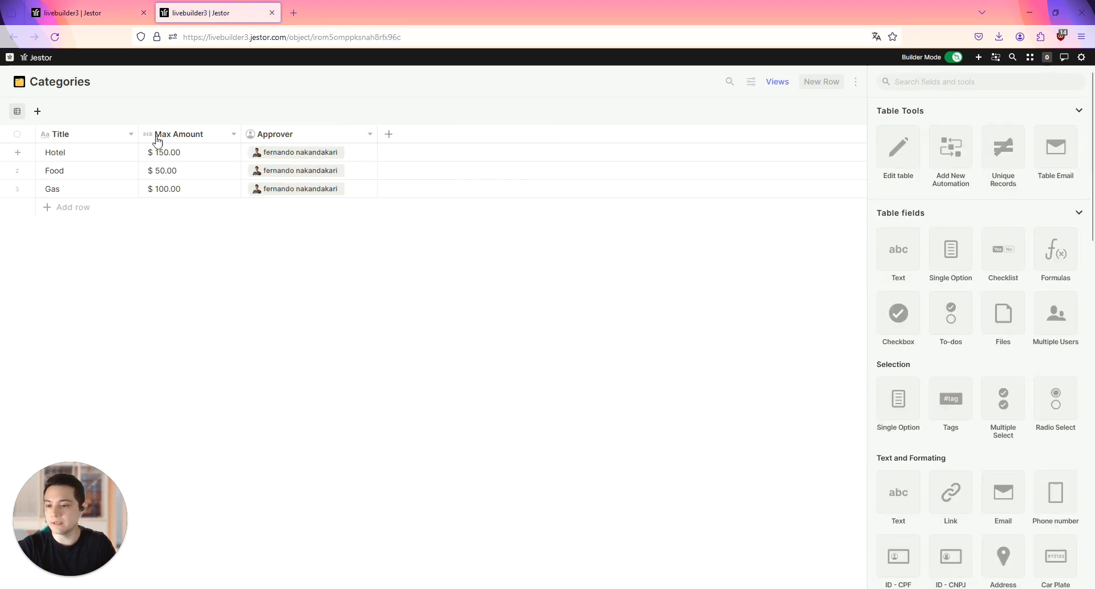
pyautogui.click(94, 17)
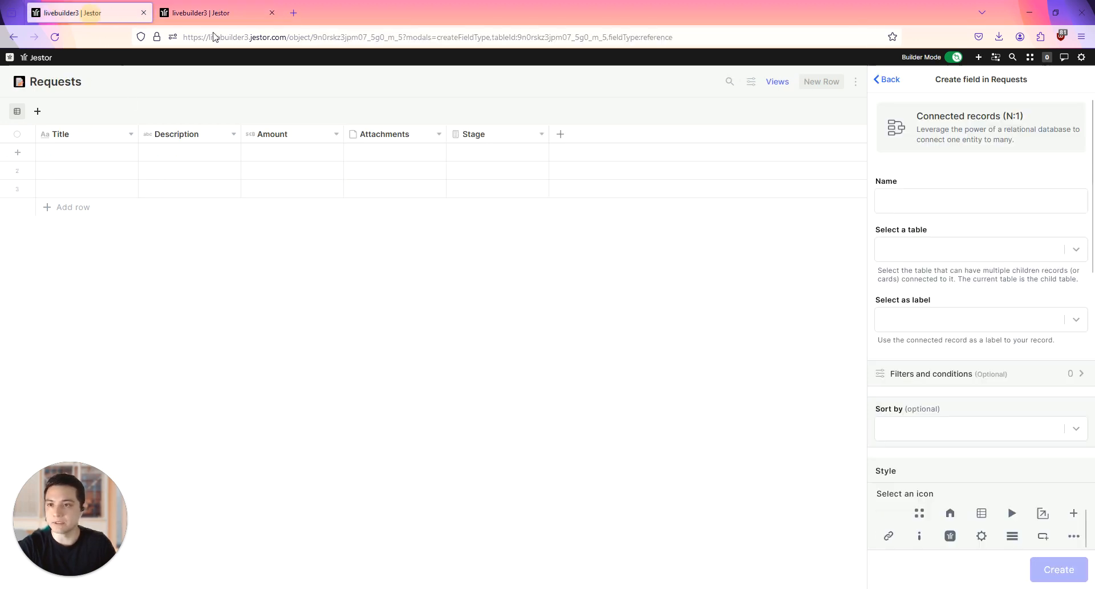
pyautogui.click(960, 200)
pyautogui.write('Categor')
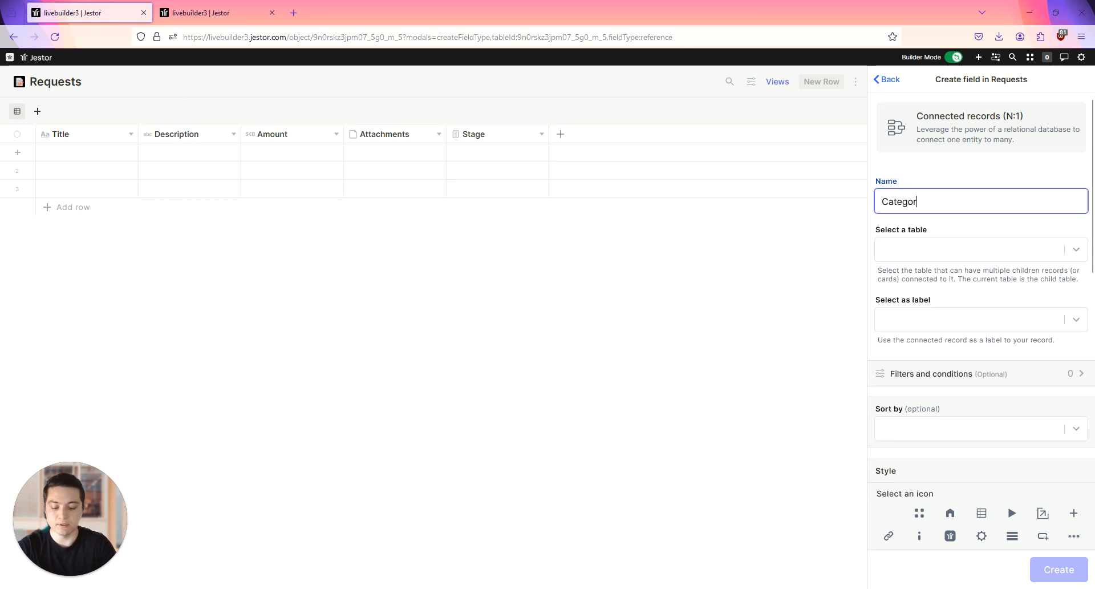
pyautogui.click(1030, 245)
pyautogui.write('at')
pyautogui.click(973, 275)
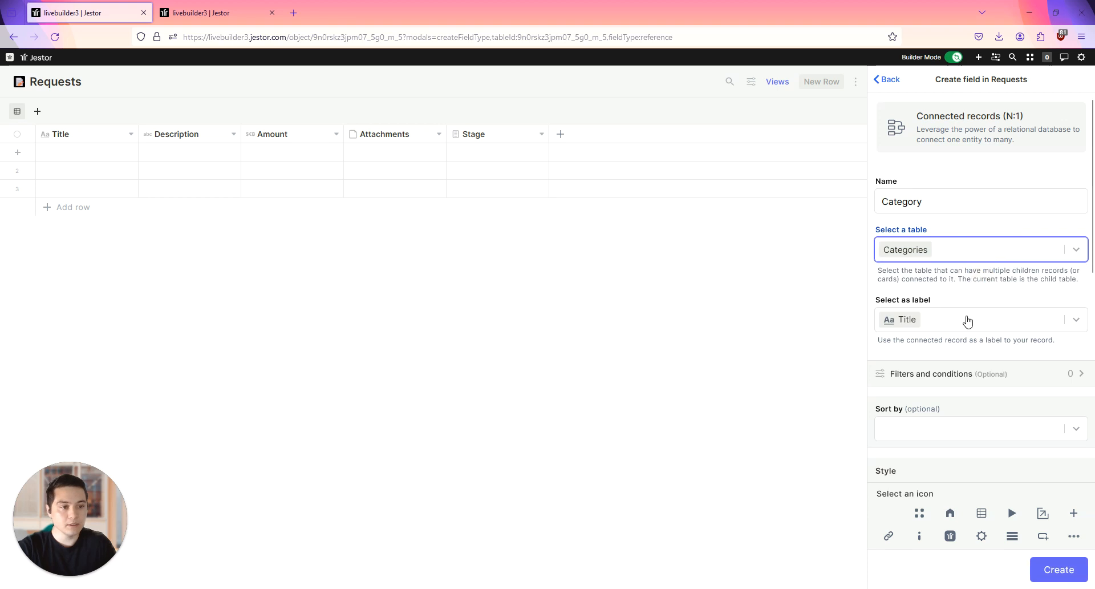
# Step: Give the Category field the card index dividers emoji as its icon, searching emojis for "stat", and create the field
pyautogui.scroll(-1, 968, 267)
pyautogui.scroll(-1, 937, 316)
pyautogui.scroll(-5, 1010, 371)
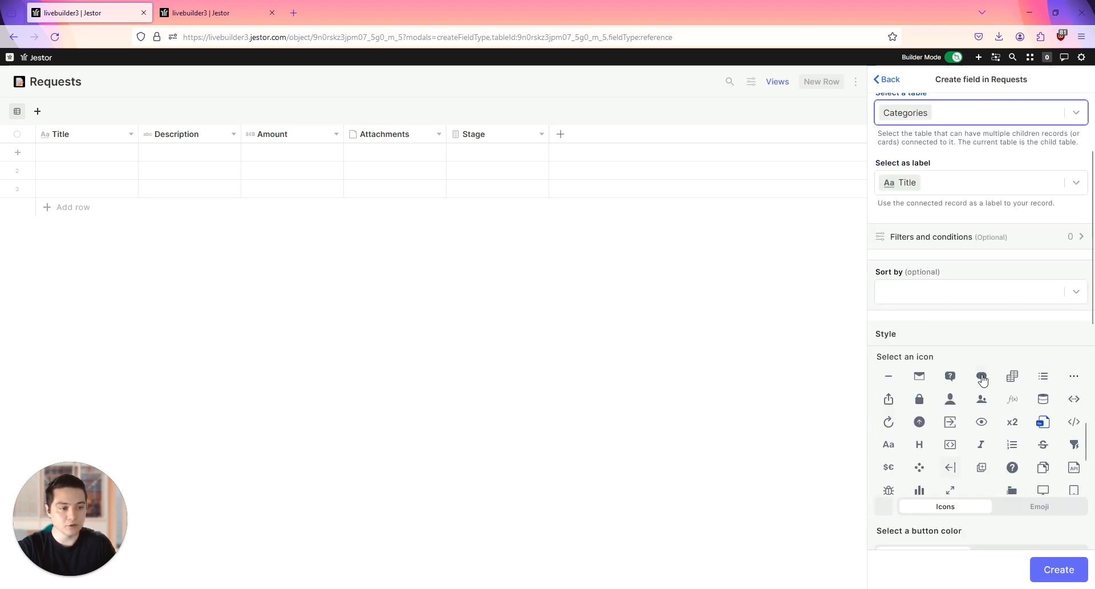
pyautogui.scroll(-3, 1030, 544)
pyautogui.click(1044, 302)
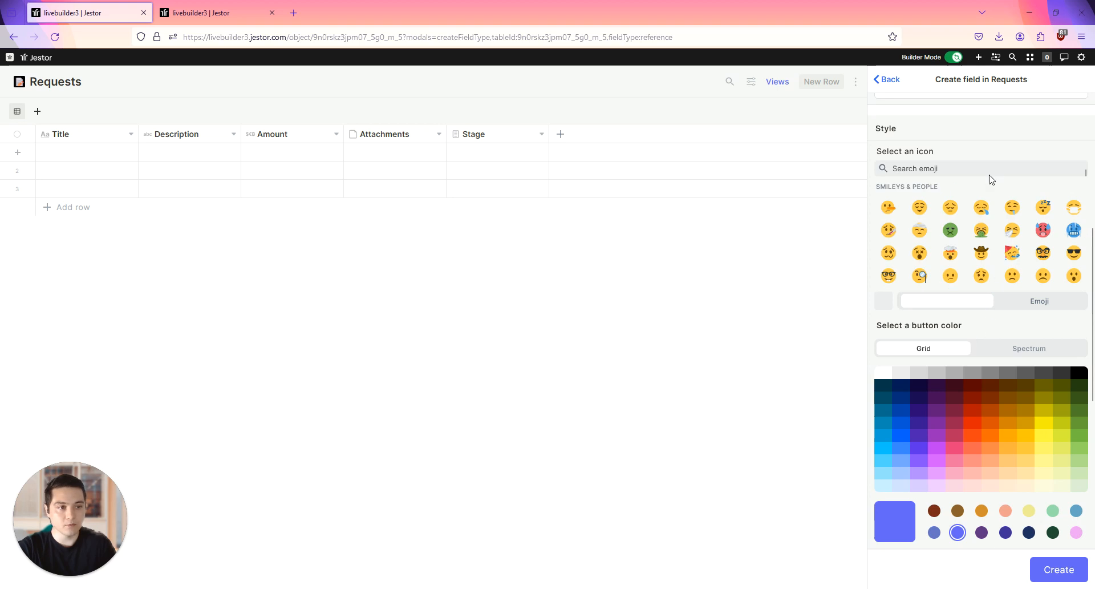
pyautogui.scroll(1, 992, 178)
pyautogui.click(979, 242)
pyautogui.write('stat')
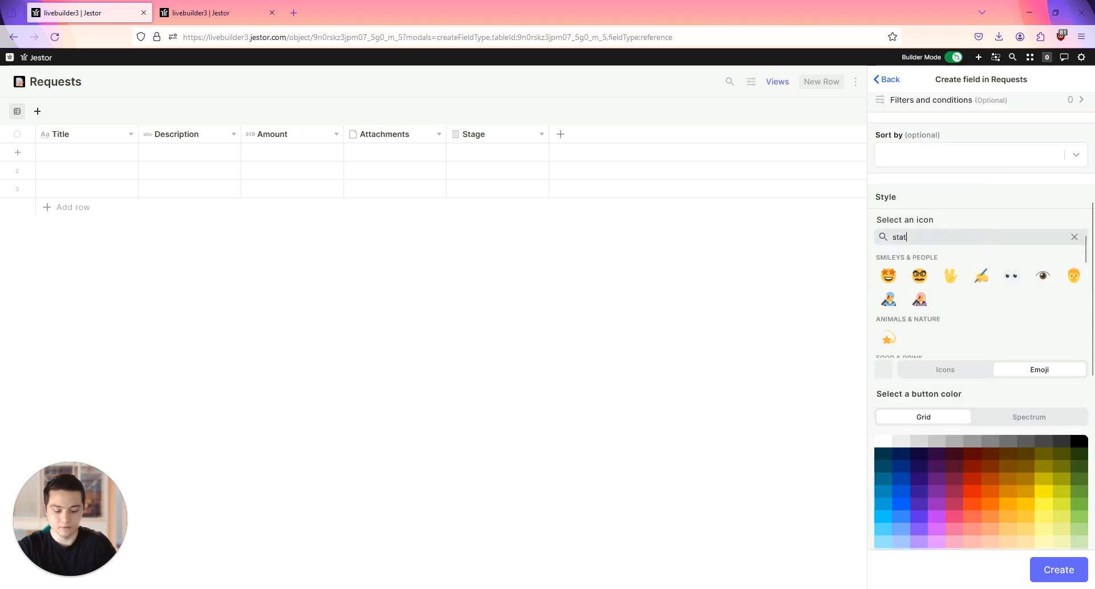
pyautogui.scroll(-2, 985, 256)
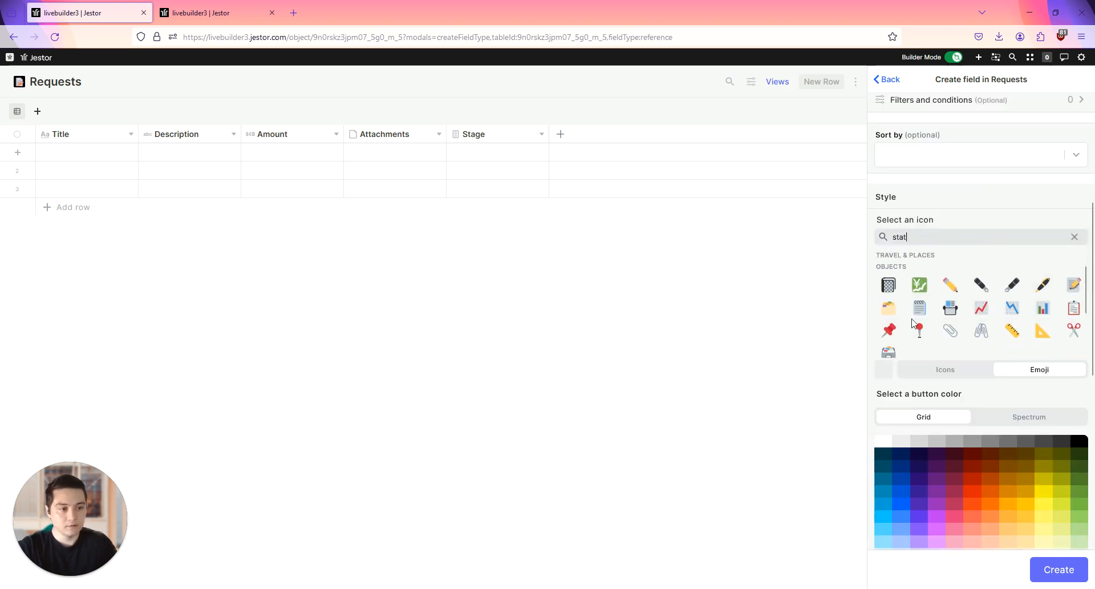
pyautogui.click(890, 309)
pyautogui.scroll(-1, 1015, 548)
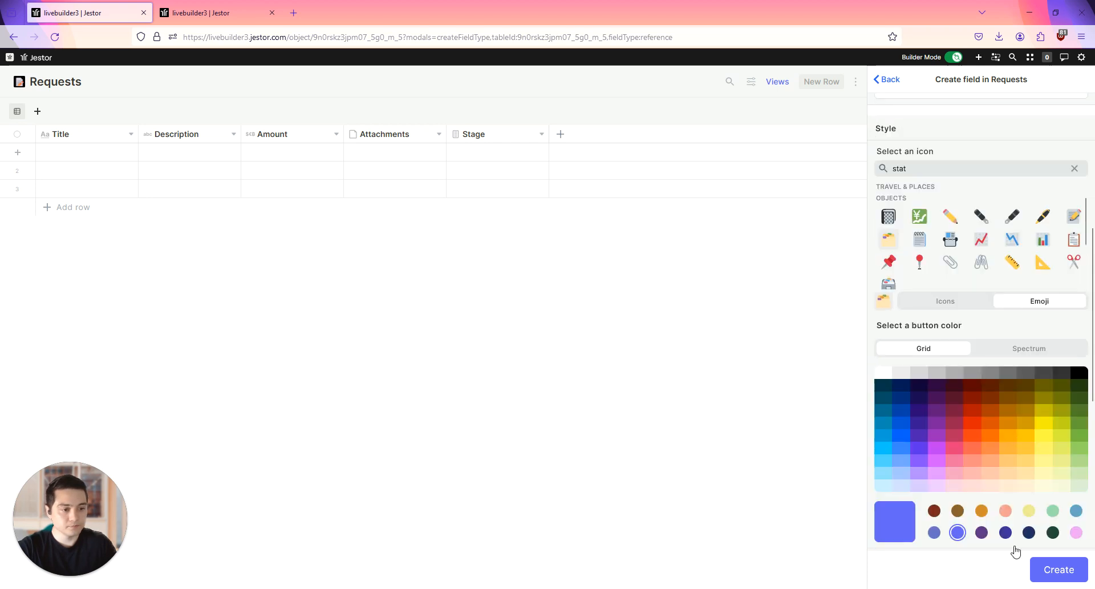
pyautogui.click(1057, 571)
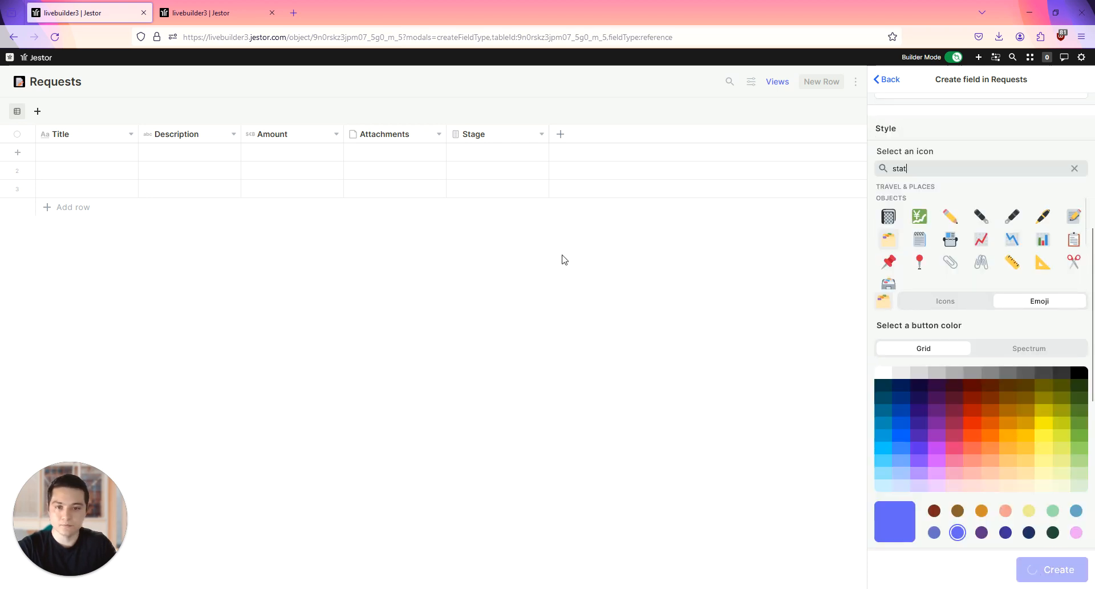
pyautogui.click(793, 272)
# Step: Compare the choices offered by the Category field in Requests with the titles, maximum amounts and approvers in the Categories table
pyautogui.click(611, 154)
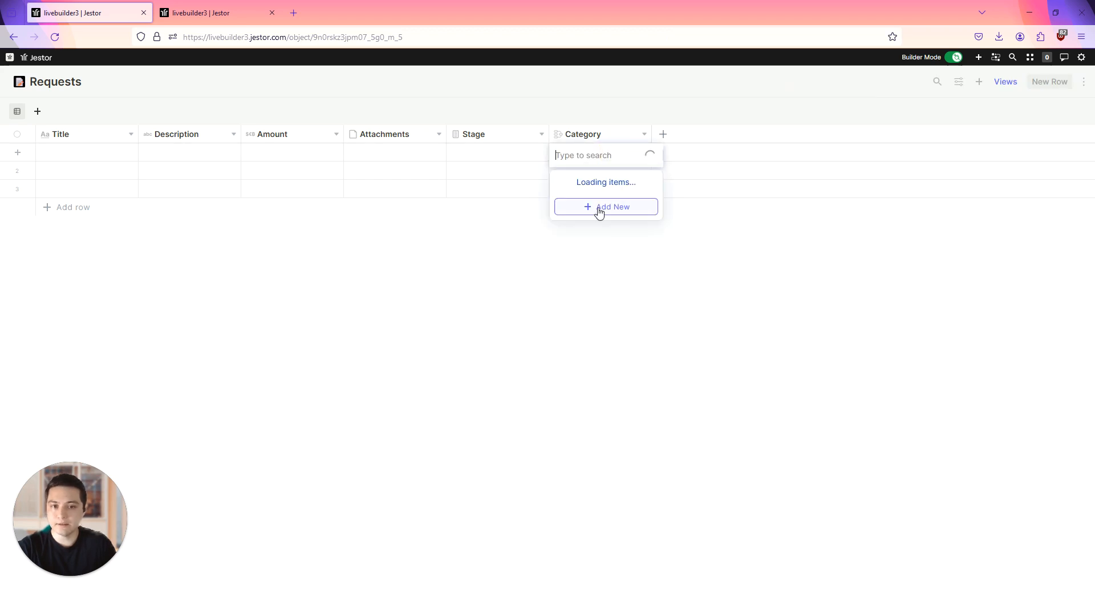
pyautogui.click(217, 12)
pyautogui.click(104, 15)
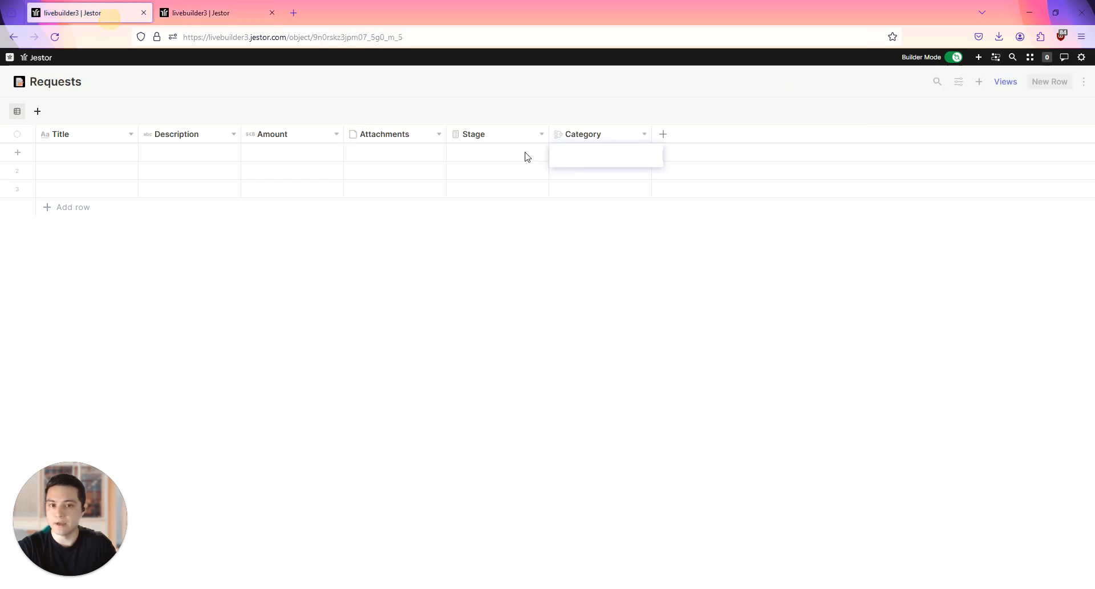
pyautogui.click(578, 156)
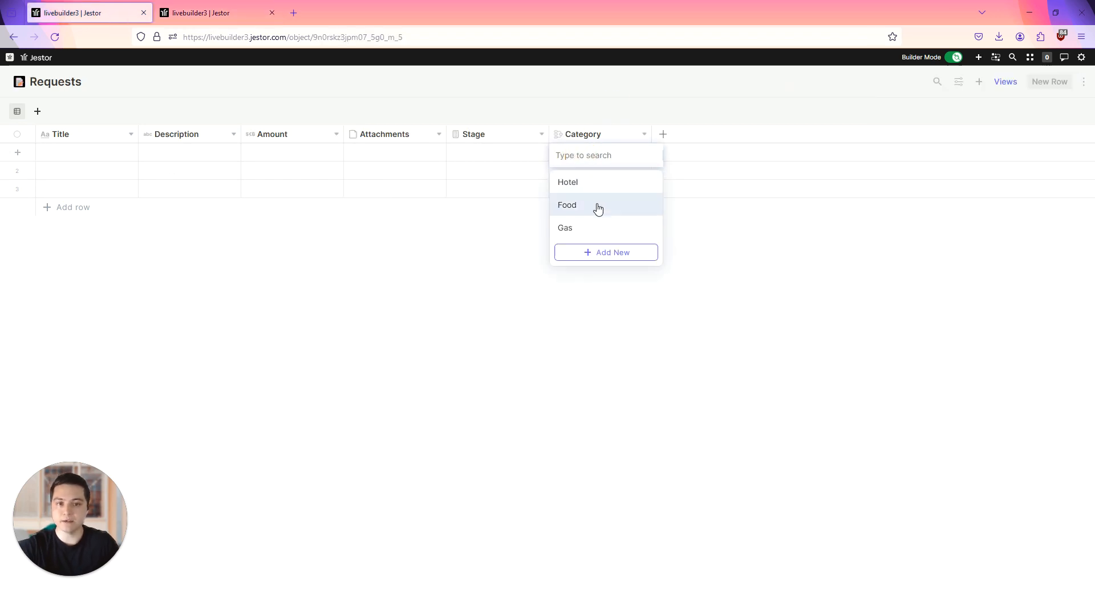
pyautogui.click(217, 13)
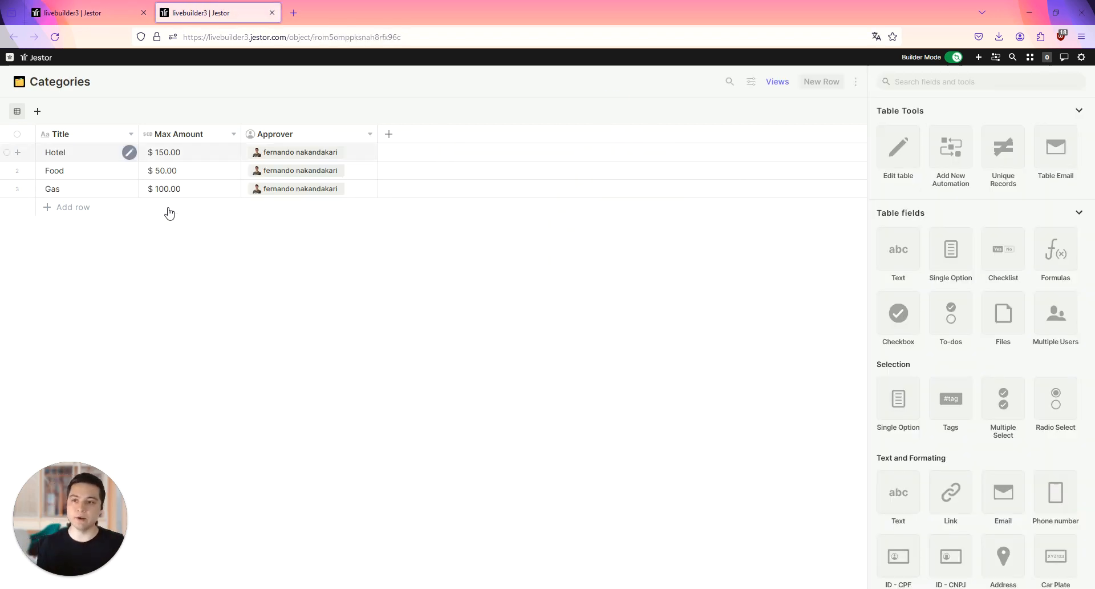
pyautogui.click(103, 12)
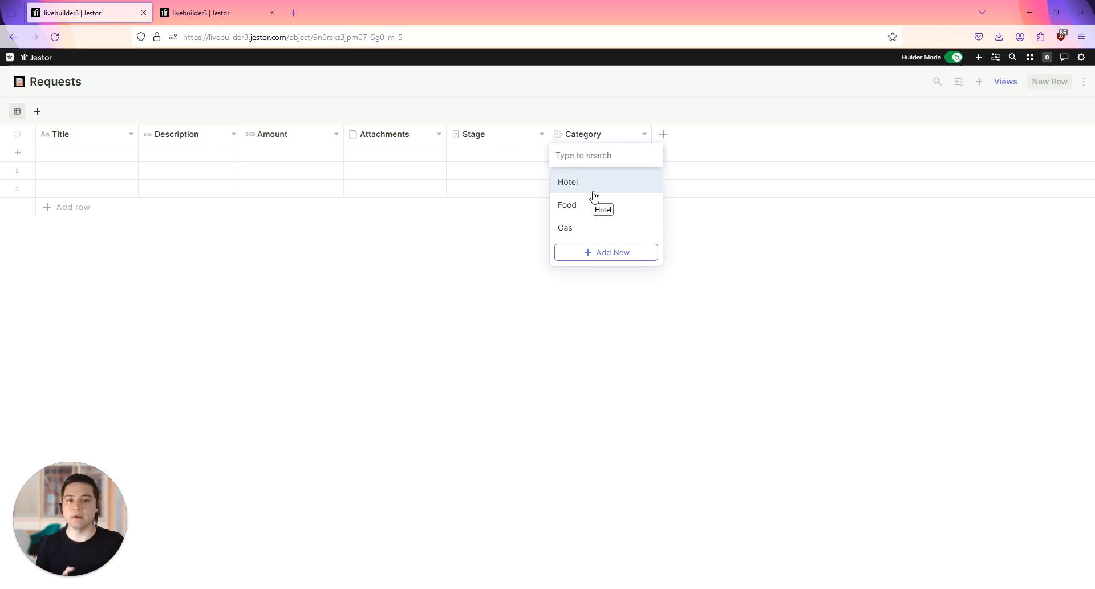
pyautogui.click(257, 12)
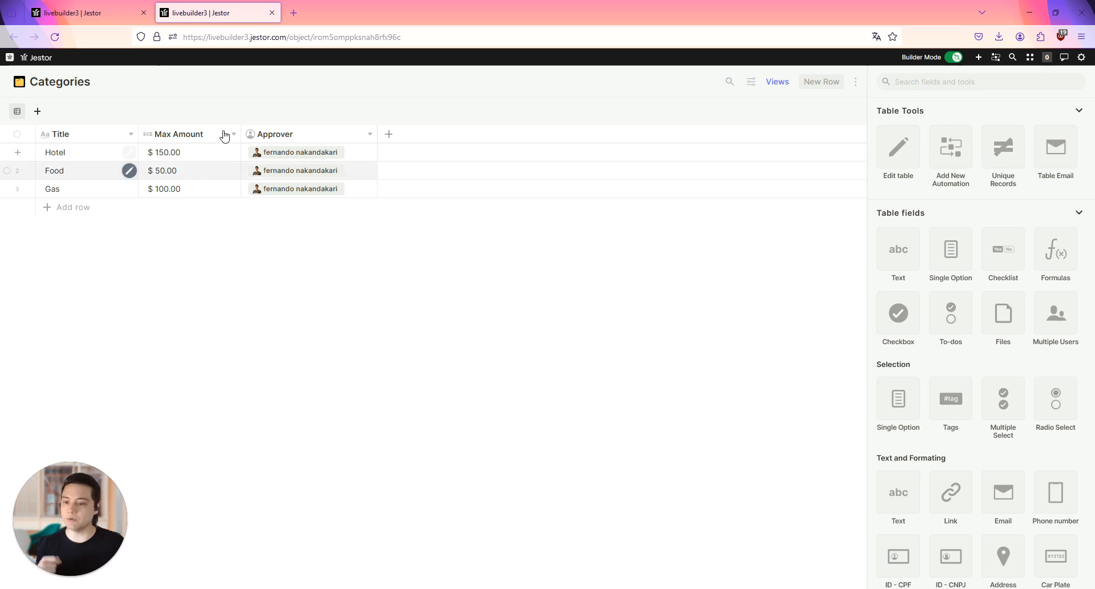
pyautogui.click(83, 13)
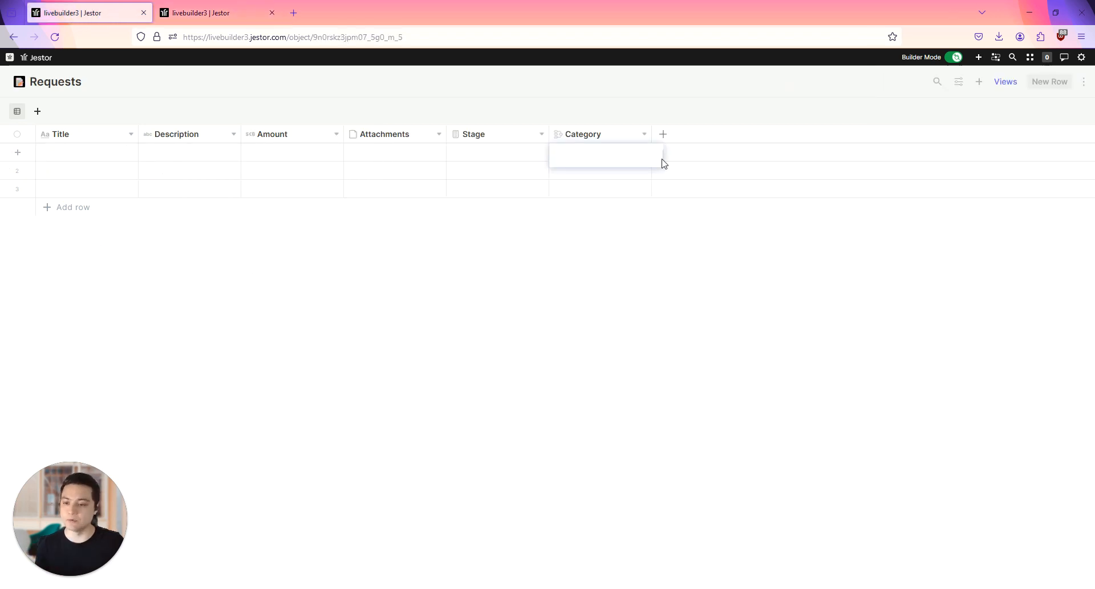
pyautogui.click(147, 105)
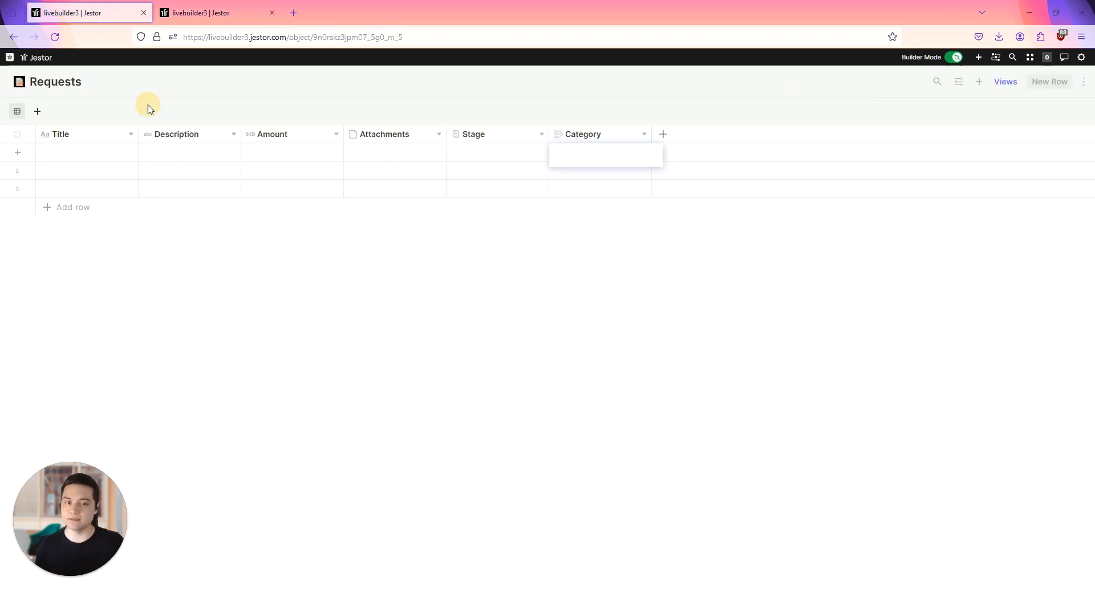